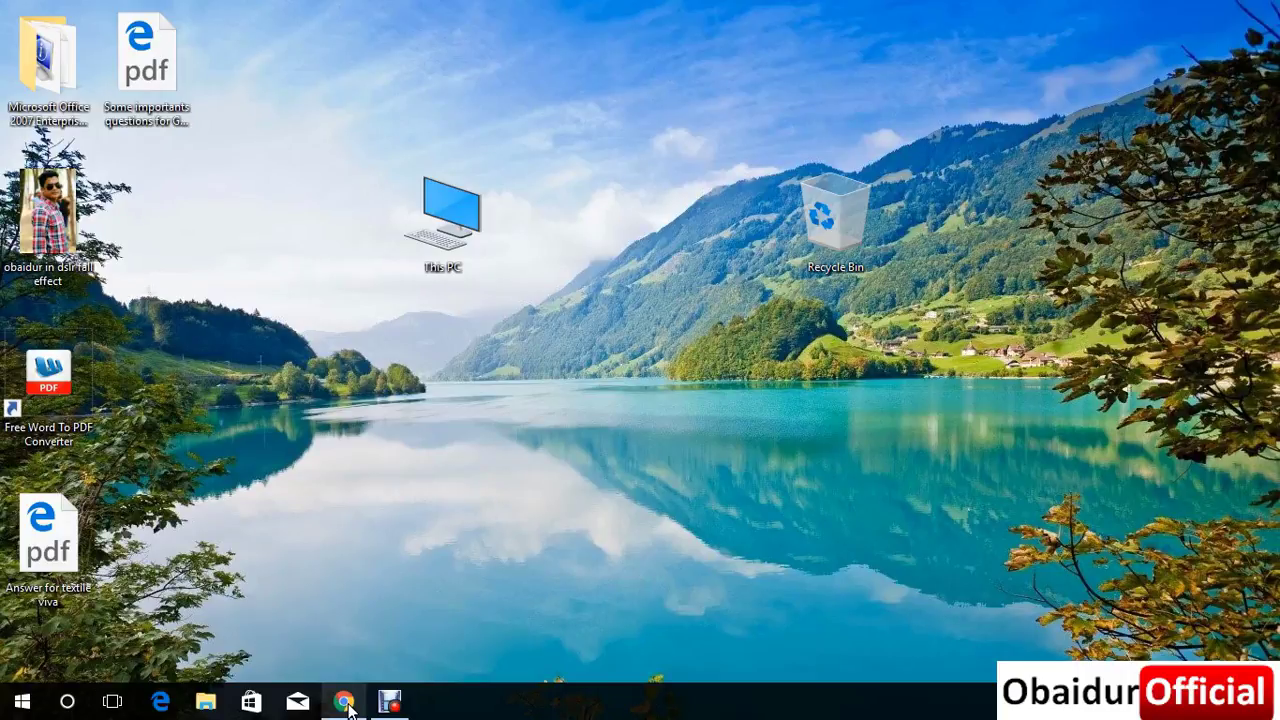
# Search Google for 'good adsense' and open the Google AdSense homepage result.
pyautogui.click(345, 703)
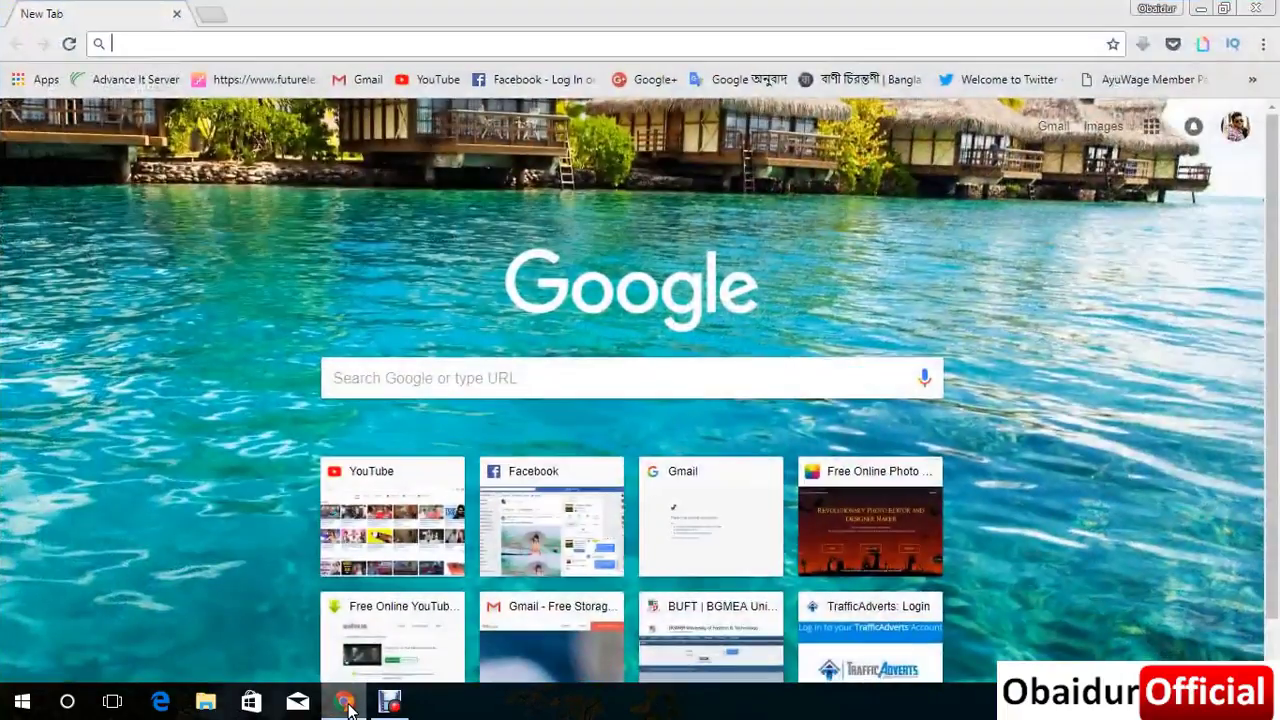
pyautogui.click(451, 33)
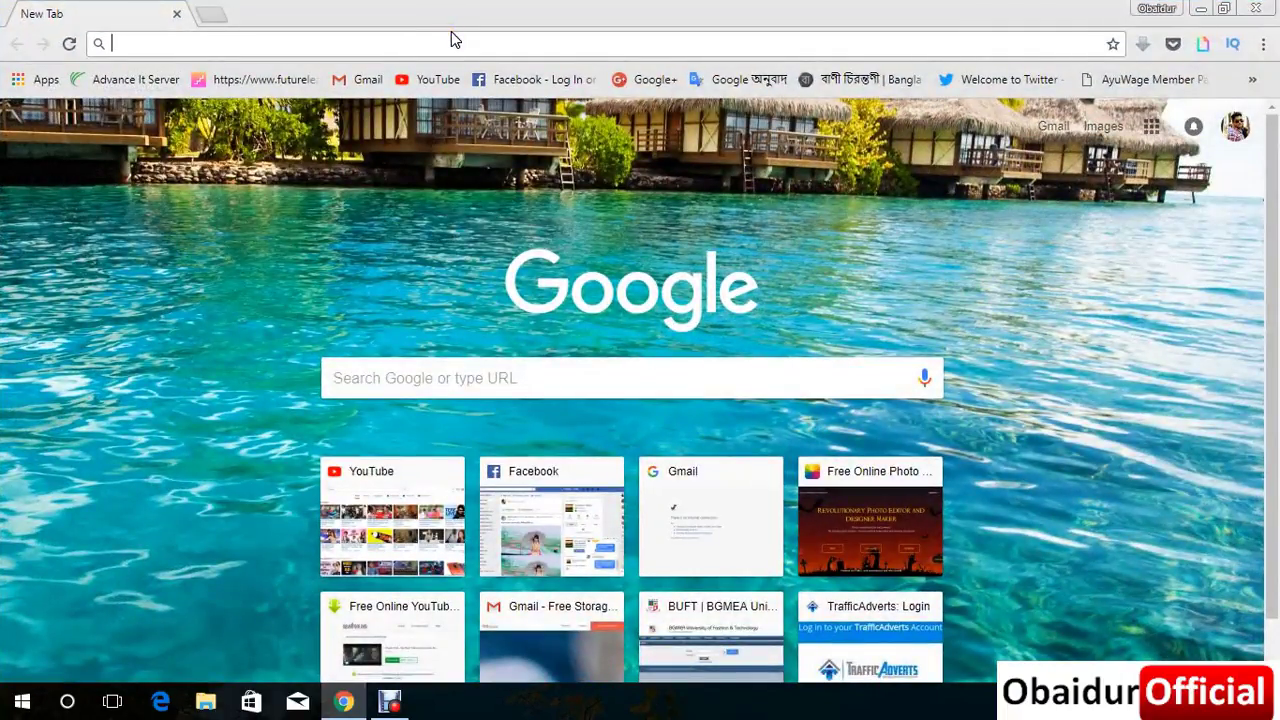
pyautogui.write('good ')
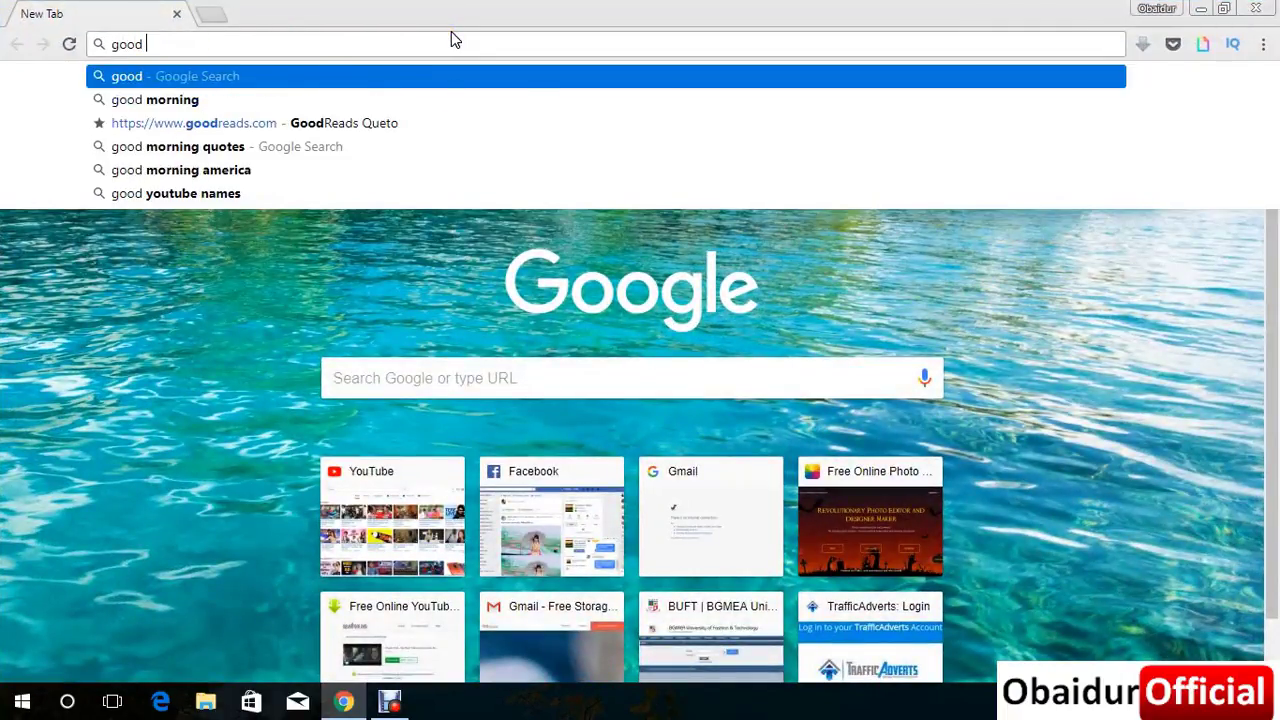
pyautogui.write('adw')
pyautogui.press('Return')
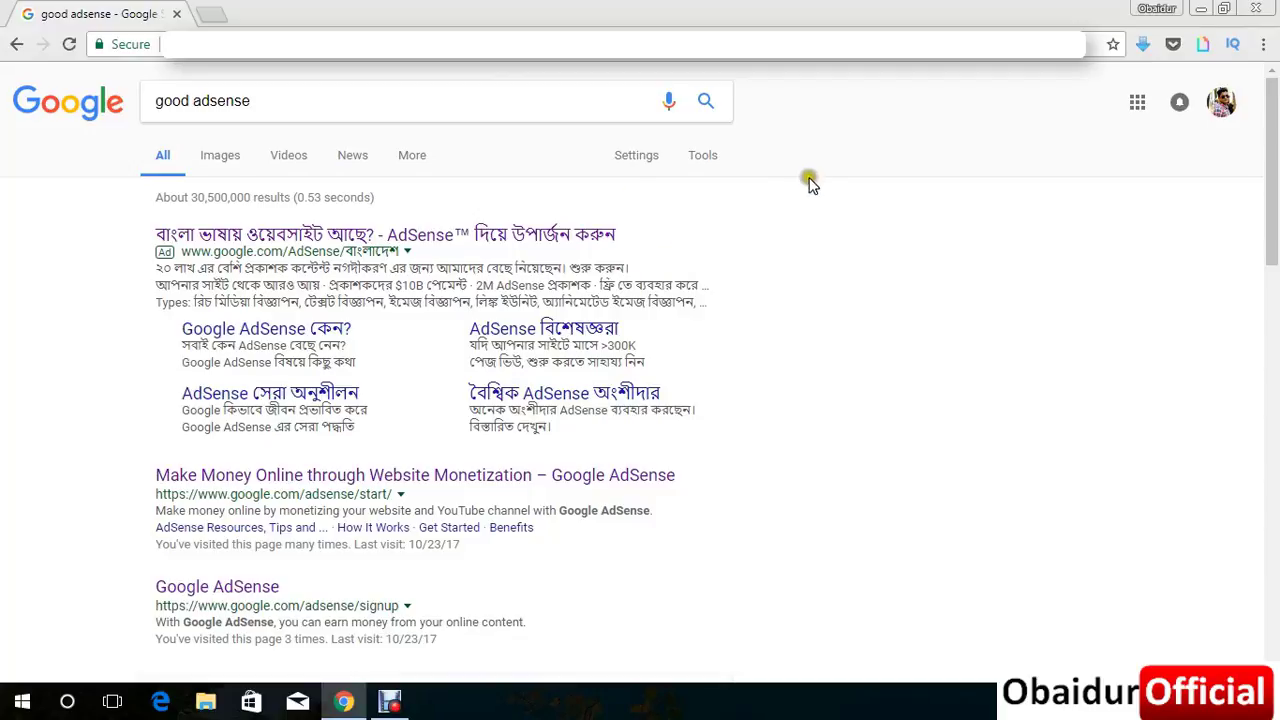
pyautogui.click(836, 162)
pyautogui.click(370, 475)
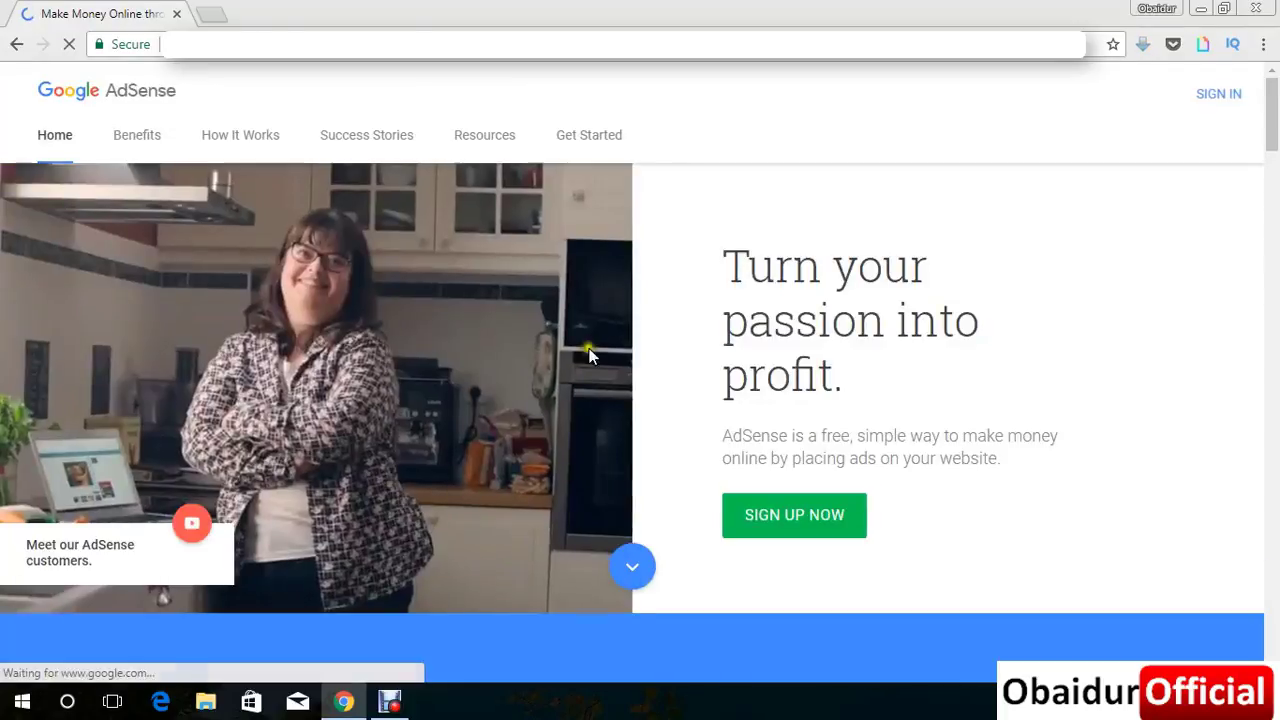
# Sign in to AdSense and open Settings > Payments, showing $11.79 in earnings.
pyautogui.click(1211, 93)
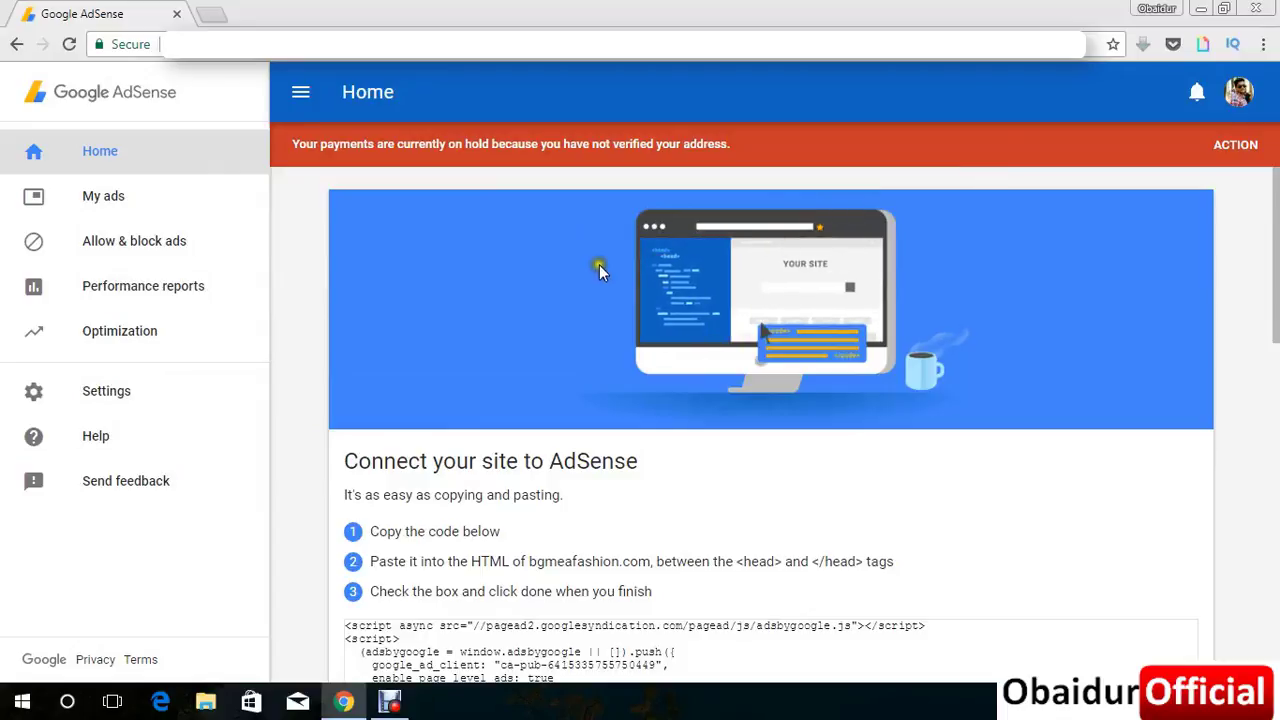
pyautogui.click(184, 336)
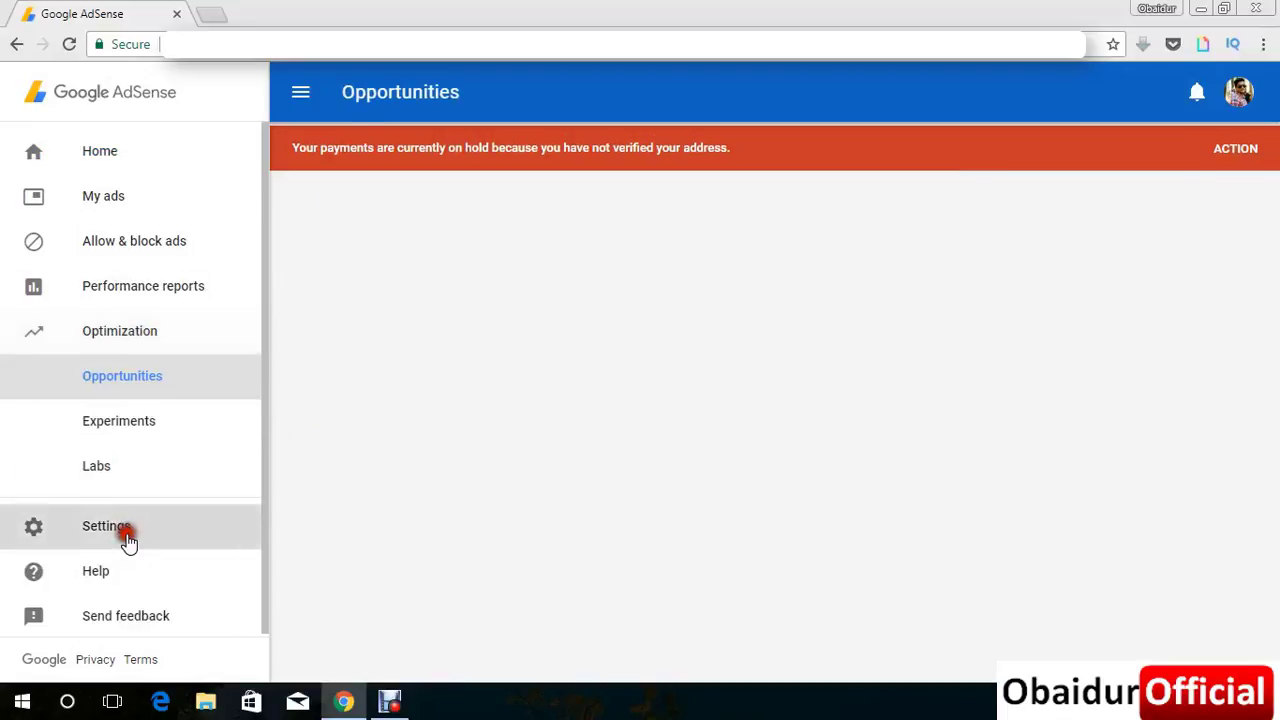
pyautogui.click(129, 537)
pyautogui.scroll(-3, 206, 510)
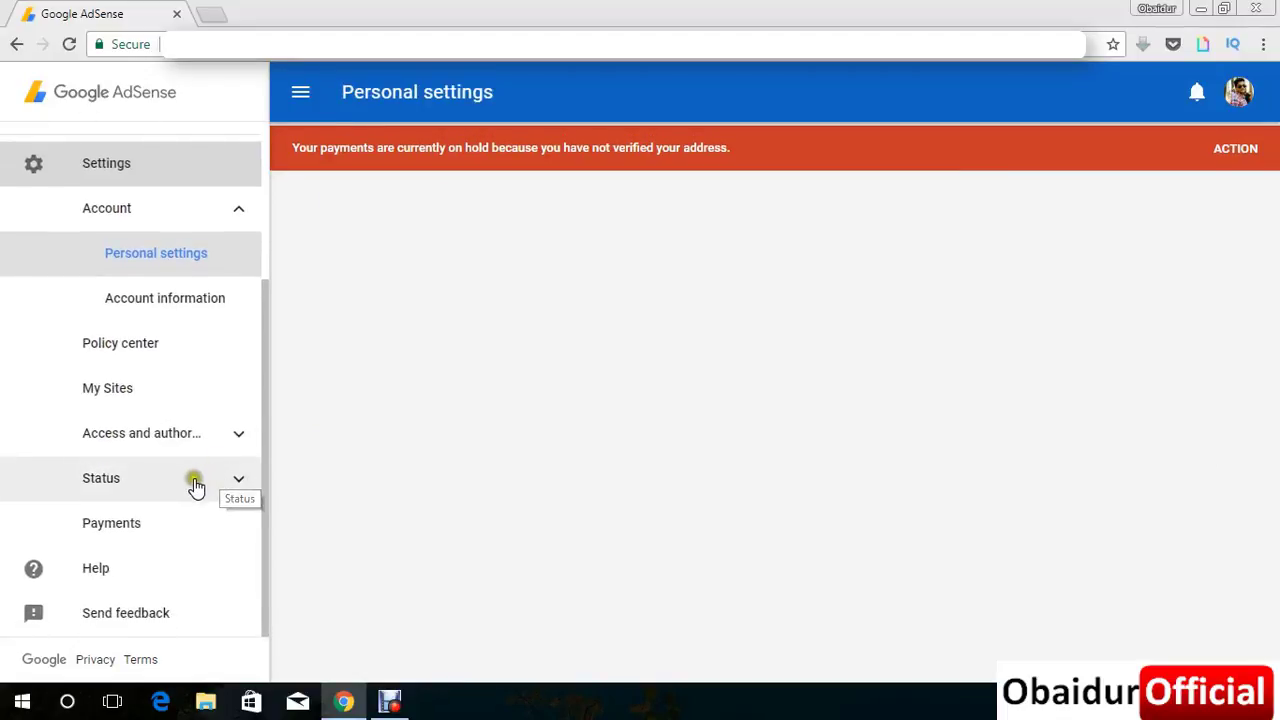
pyautogui.click(141, 530)
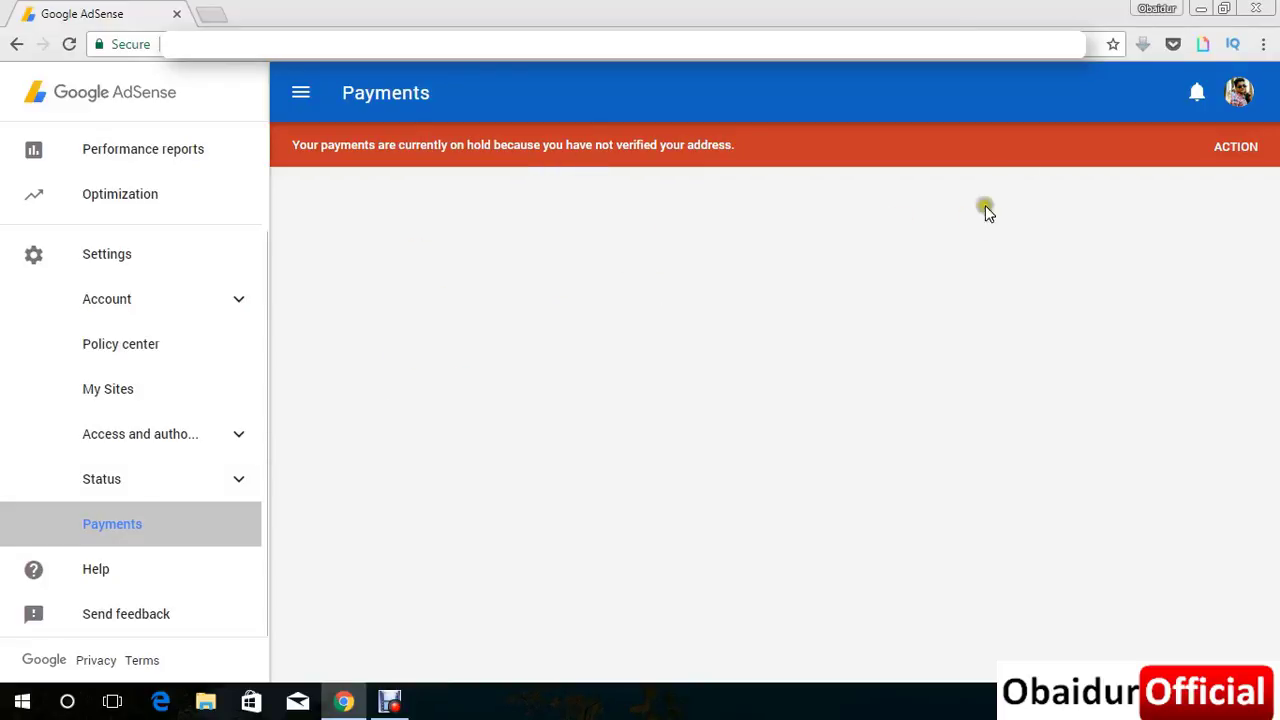
pyautogui.click(40, 523)
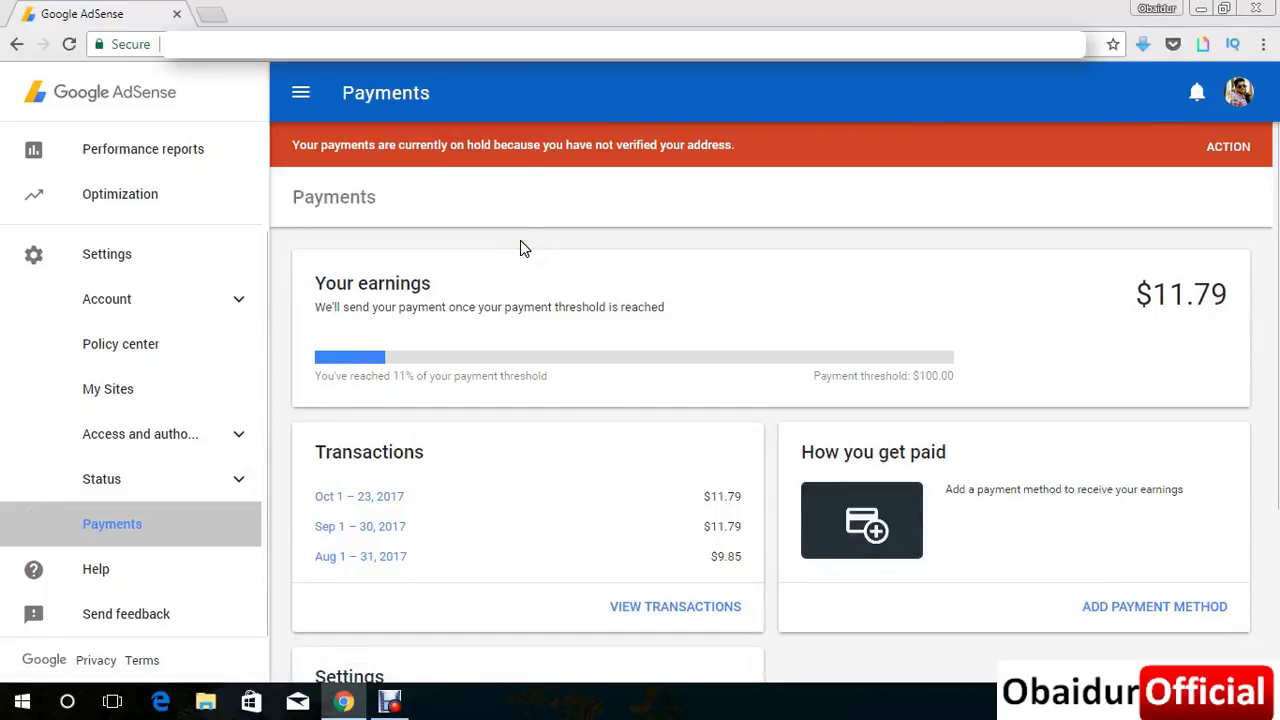
pyautogui.click(688, 226)
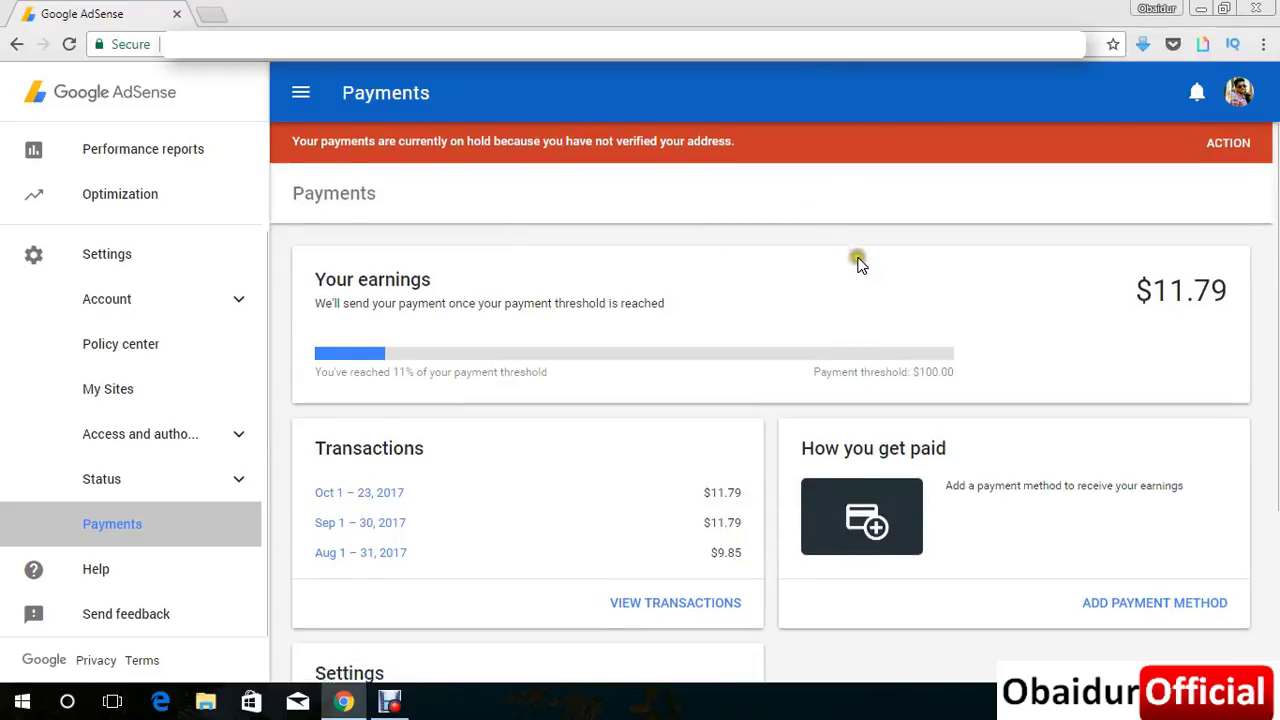
pyautogui.scroll(-2, 855, 258)
pyautogui.scroll(-1, 845, 295)
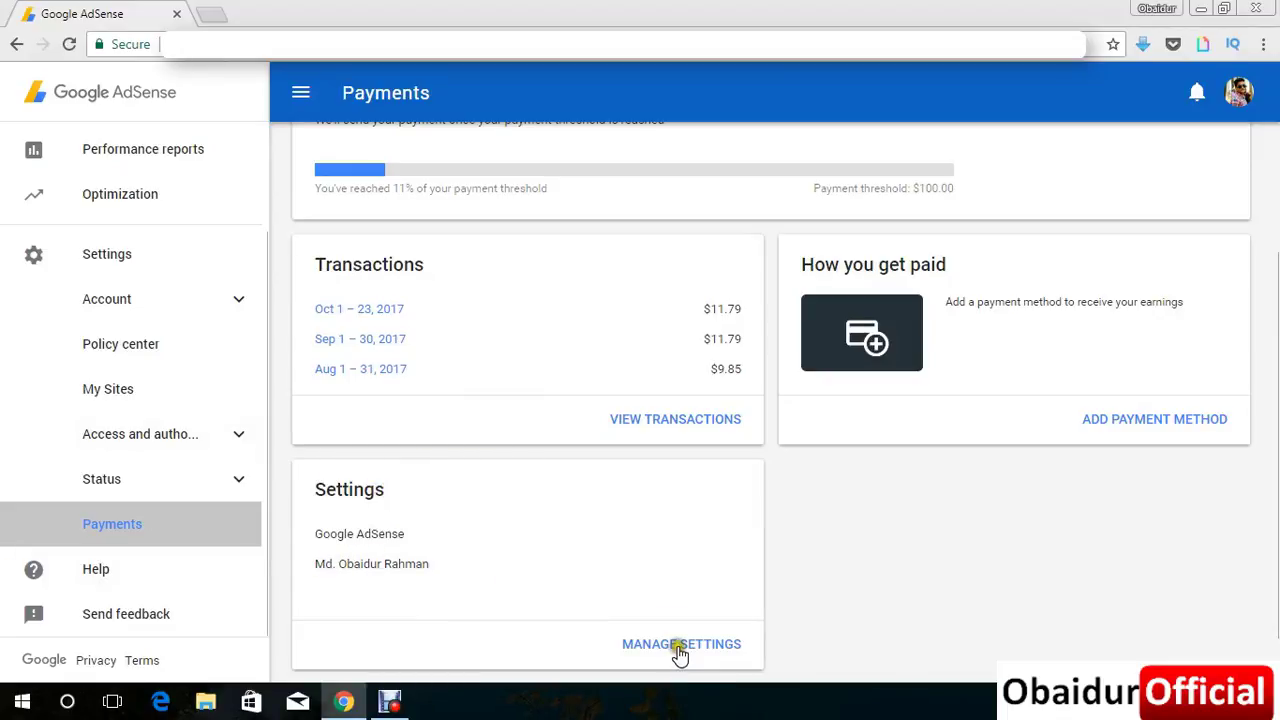
pyautogui.scroll(-1, 677, 646)
# Start adding a payment method and choose wire transfer instead of check.
pyautogui.click(1105, 360)
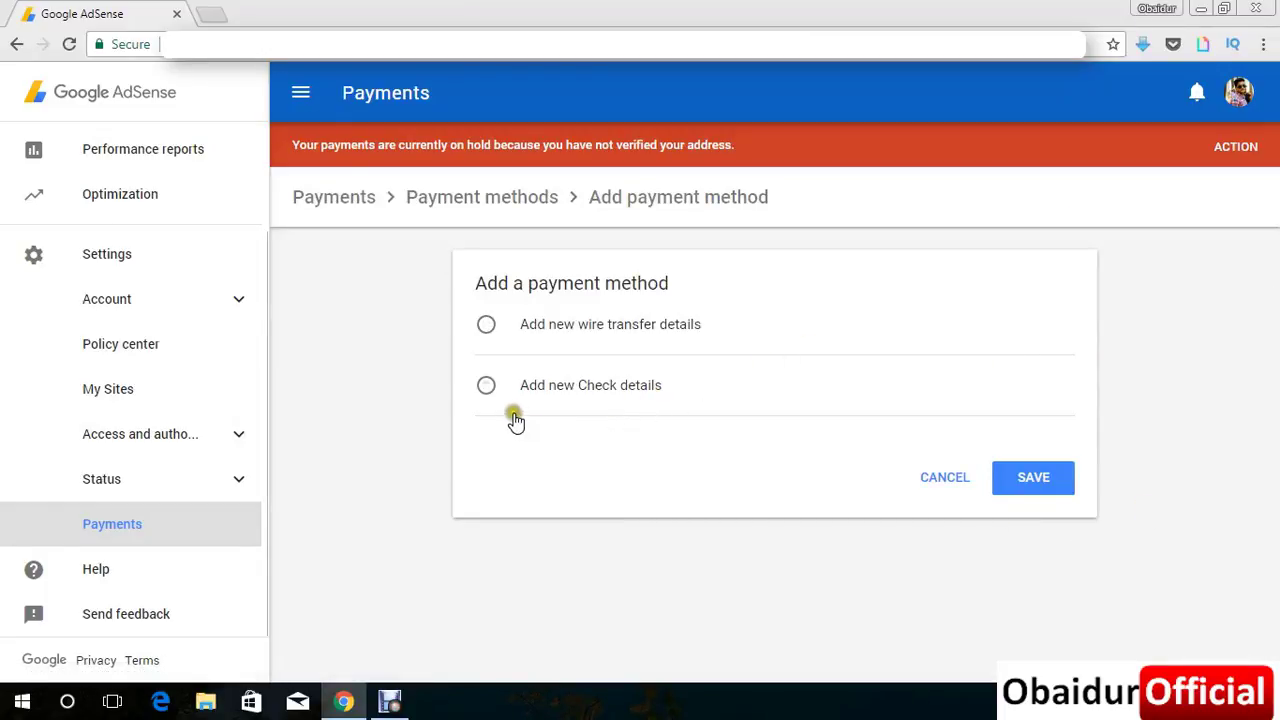
pyautogui.click(487, 387)
pyautogui.click(478, 337)
pyautogui.click(489, 331)
# Select 'Add new wire transfer details' and scroll down to the bank fields.
pyautogui.click(480, 328)
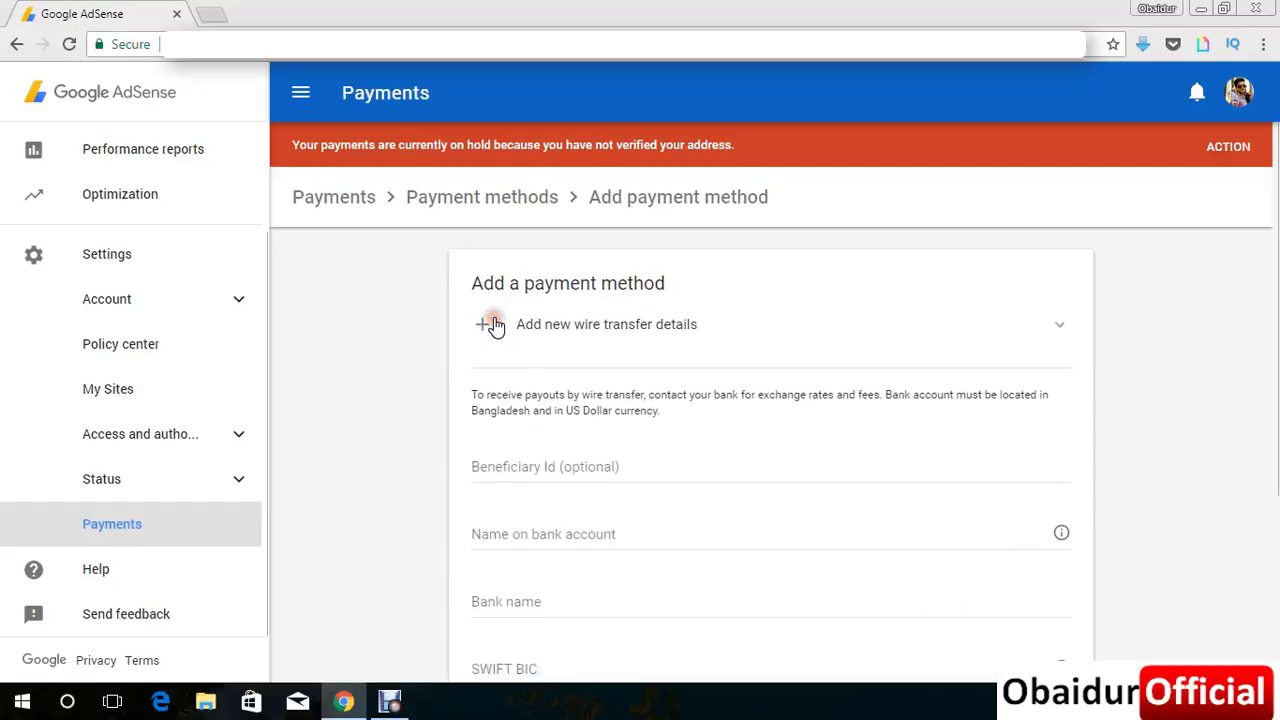
pyautogui.scroll(-1, 508, 441)
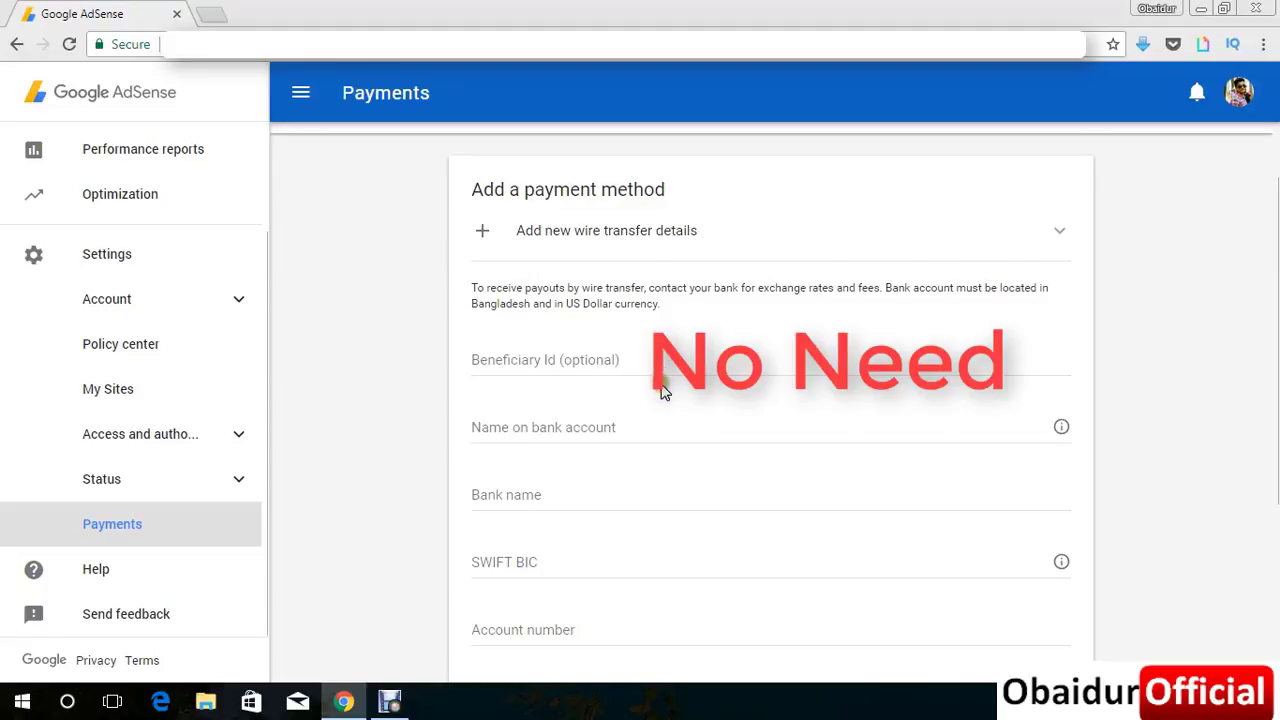
pyautogui.scroll(-1, 663, 386)
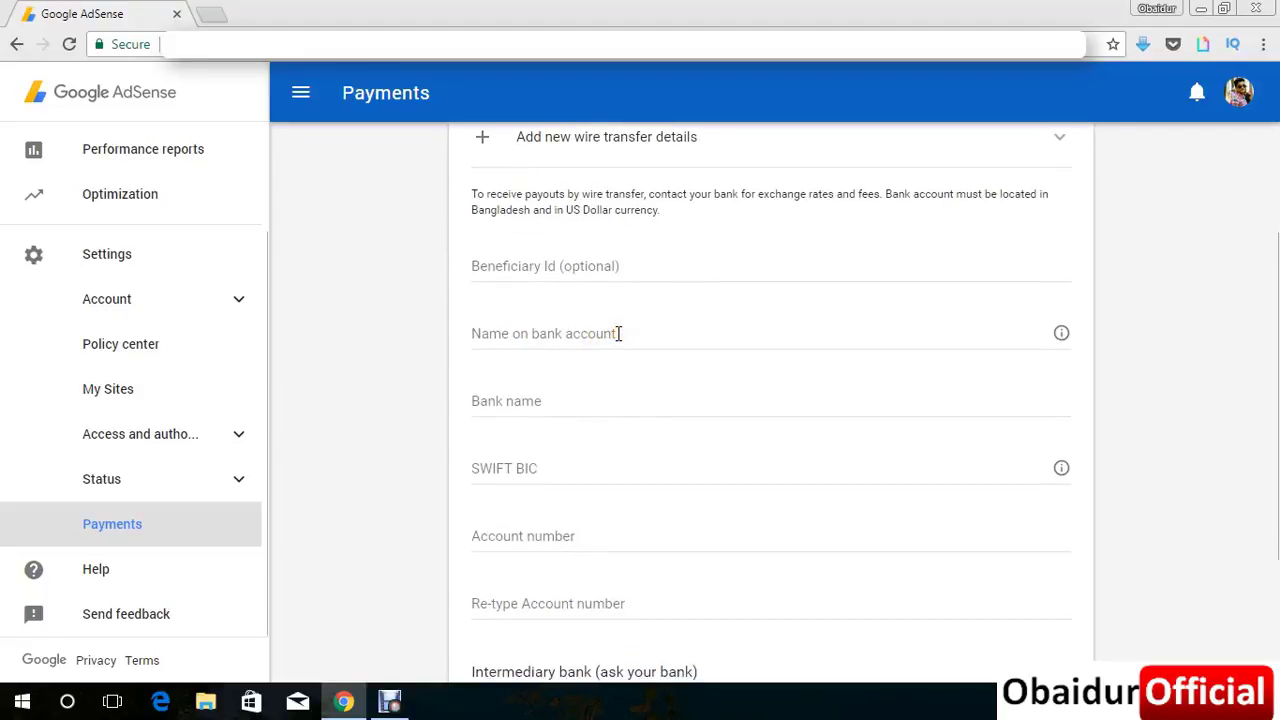
# Paste the account holder's name into the Name on bank account field.
pyautogui.click(618, 333)
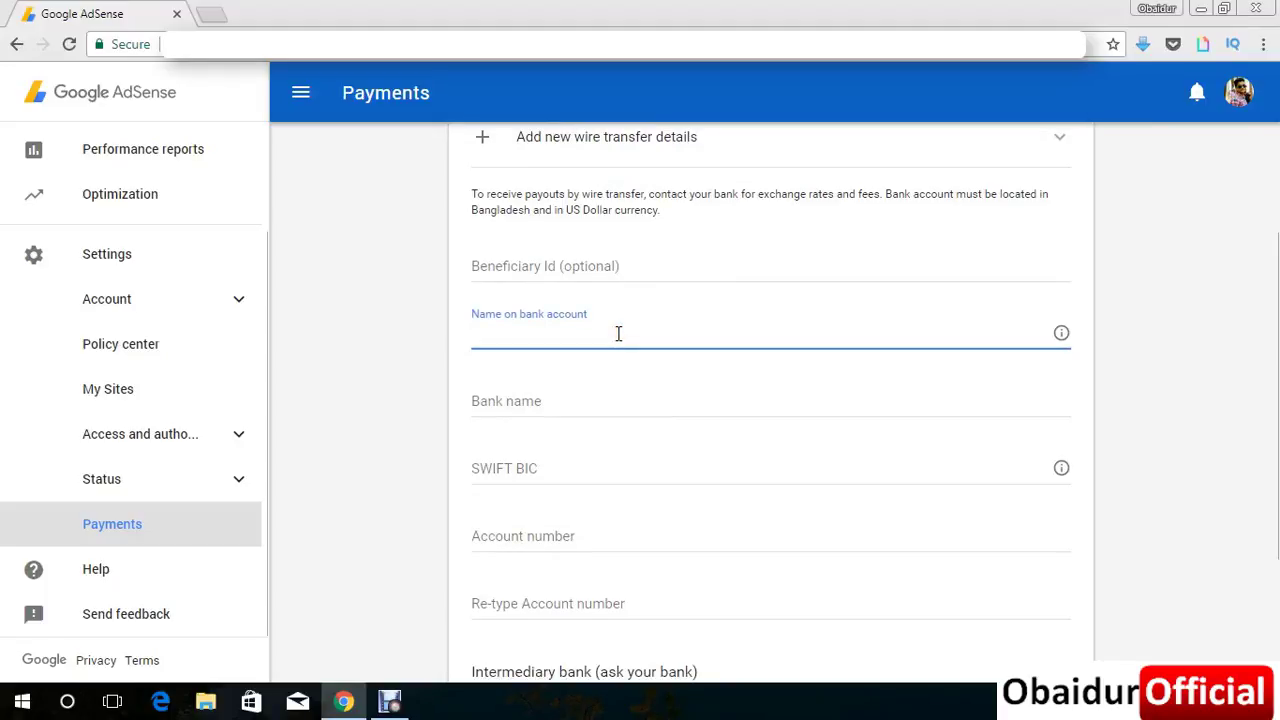
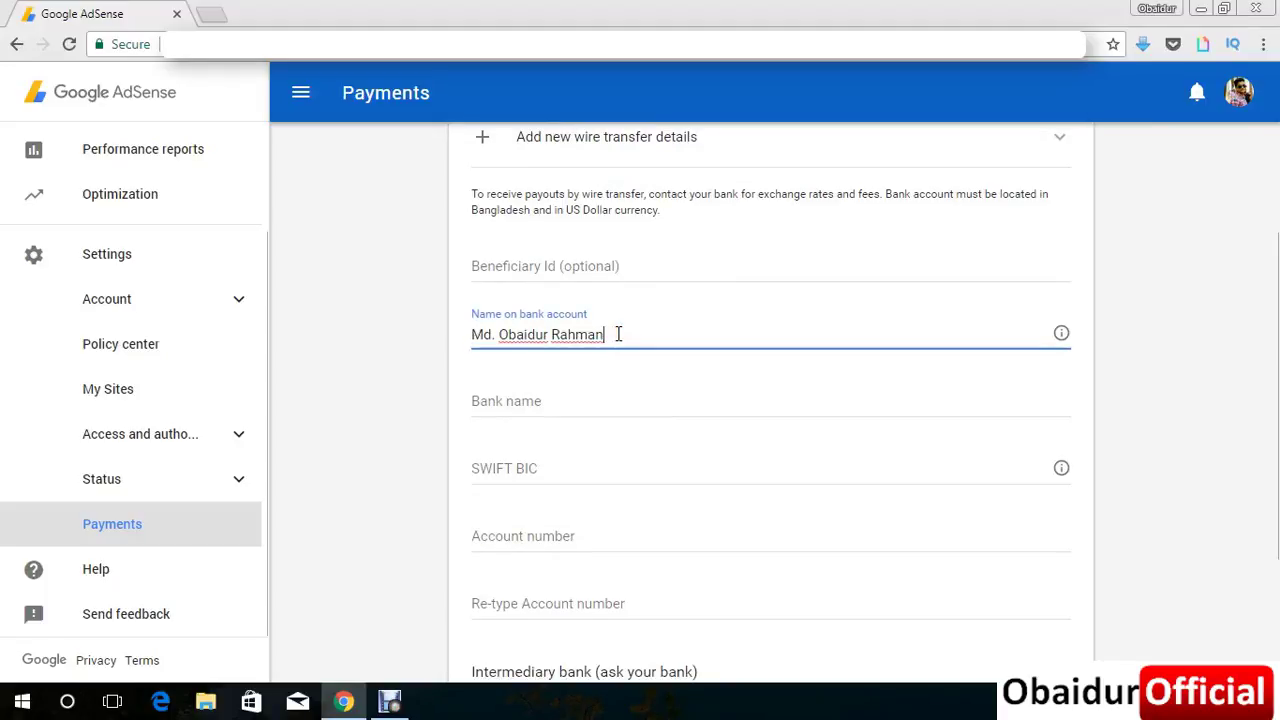
pyautogui.click(392, 358)
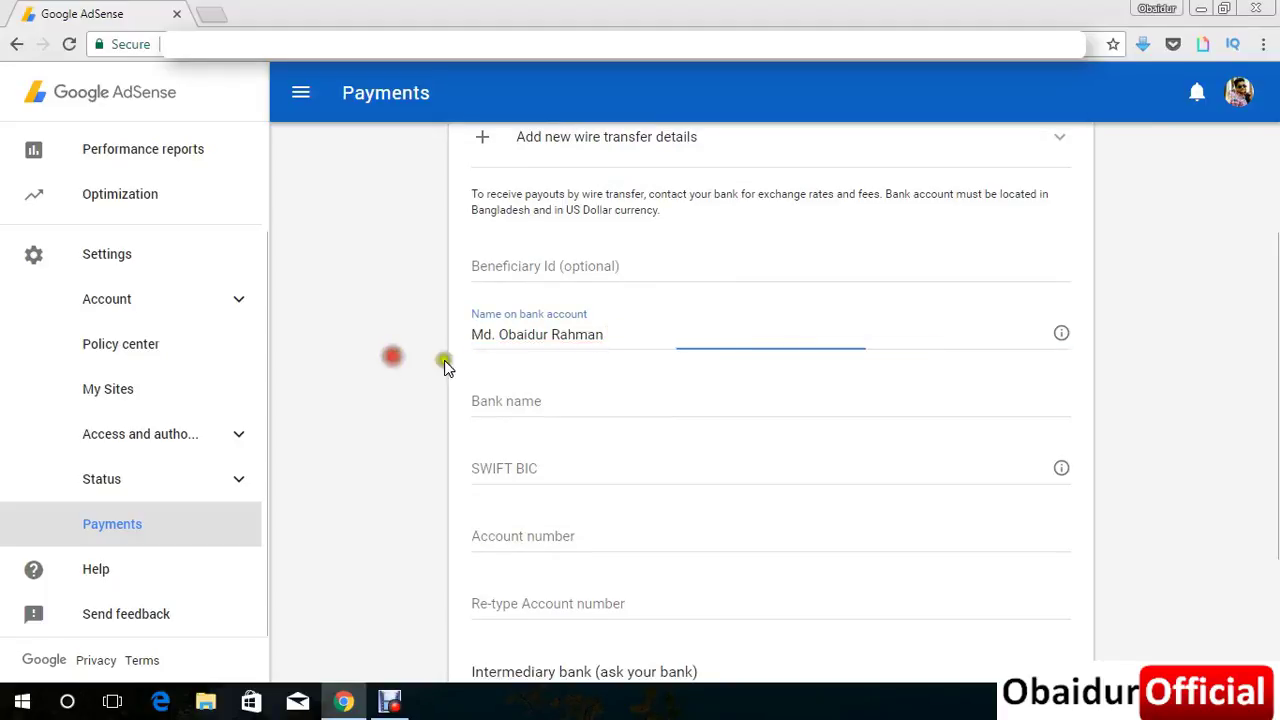
pyautogui.click(585, 404)
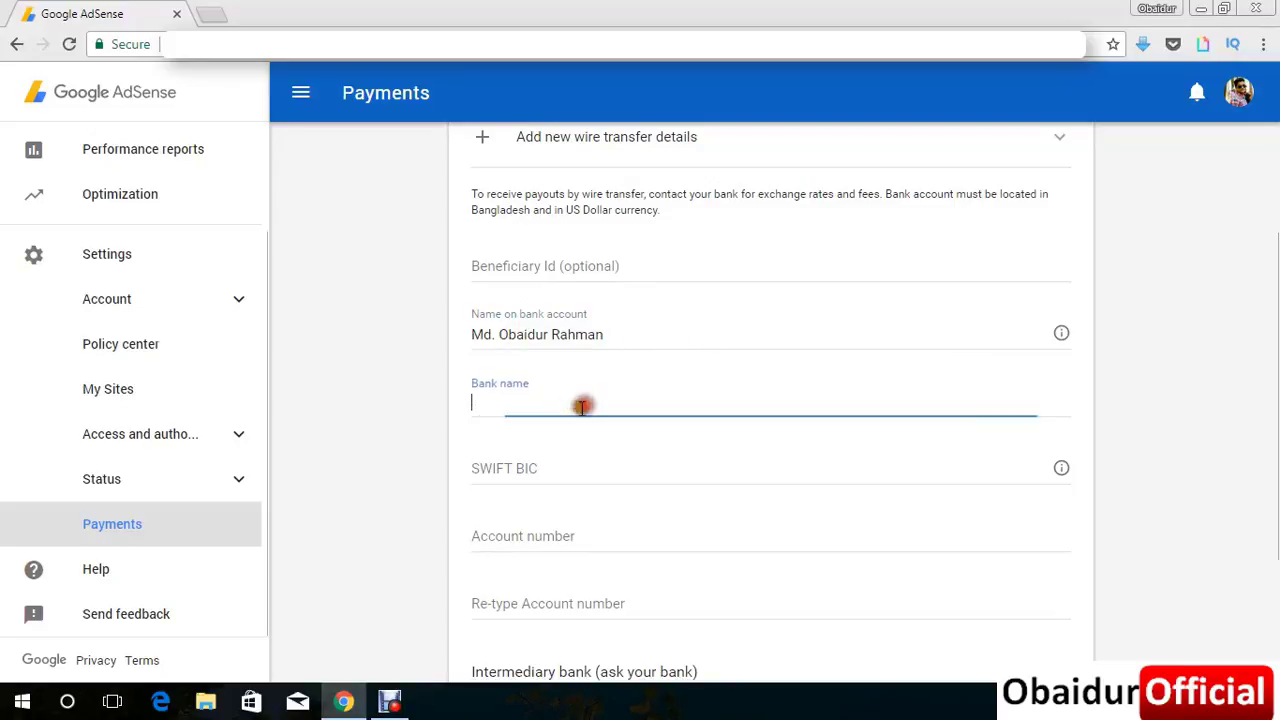
pyautogui.click(210, 14)
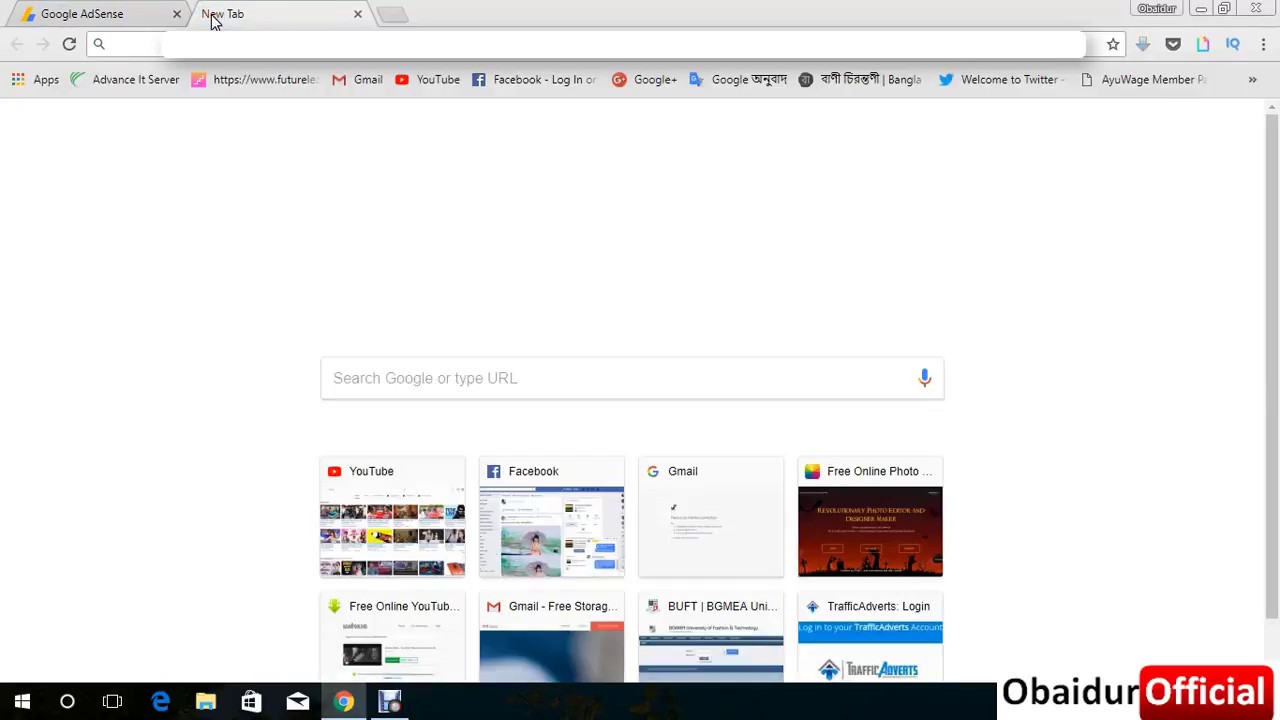
# Search 'dutch bangla bank' and copy 'Dutch-Bangla Bank' into the AdSense Bank name field.
pyautogui.write('Du')
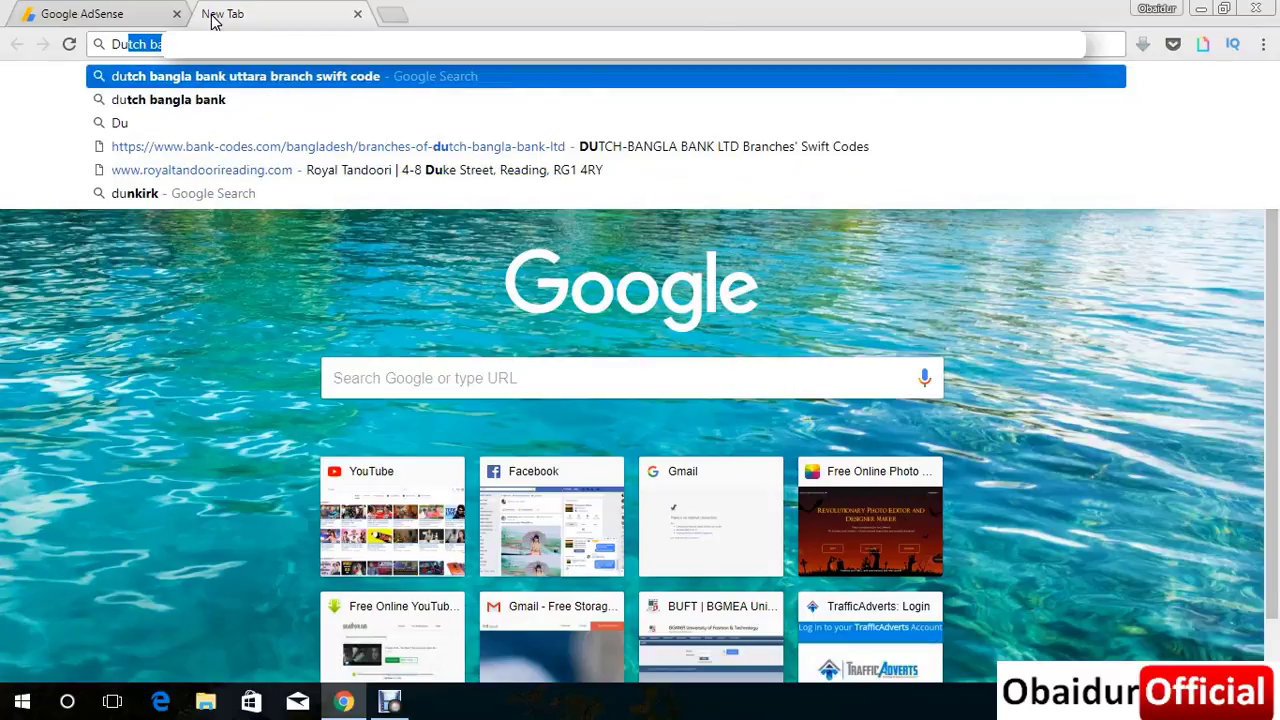
pyautogui.press('Return')
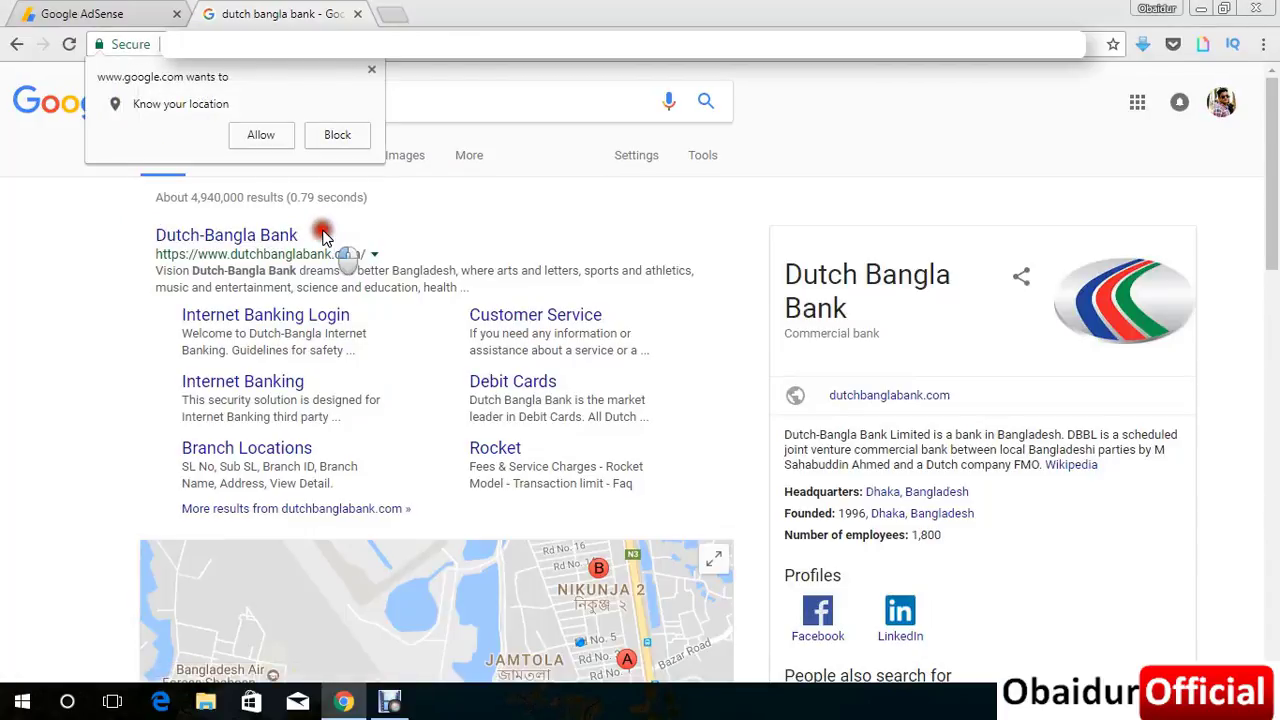
pyautogui.moveTo(322, 234); pyautogui.dragTo(160, 244)
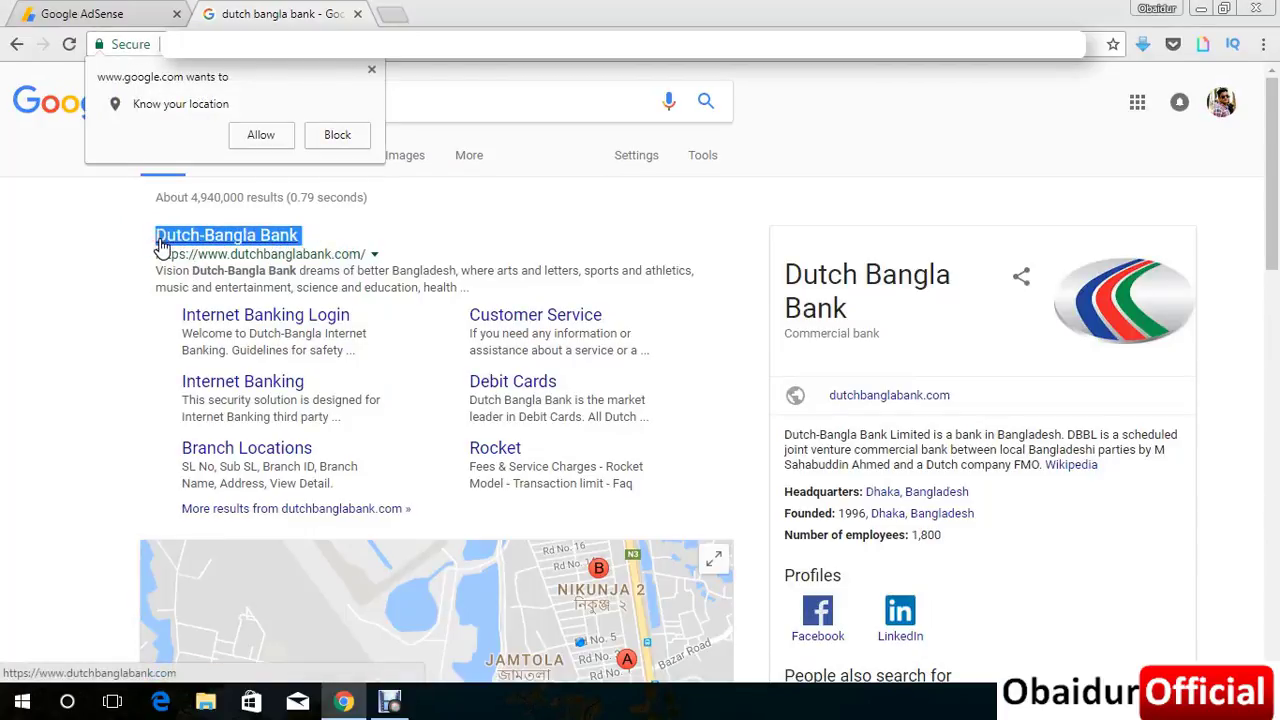
pyautogui.hotkey('ctrl', 'c')
pyautogui.click(97, 13)
pyautogui.click(597, 403)
pyautogui.hotkey('ctrl', 'v')
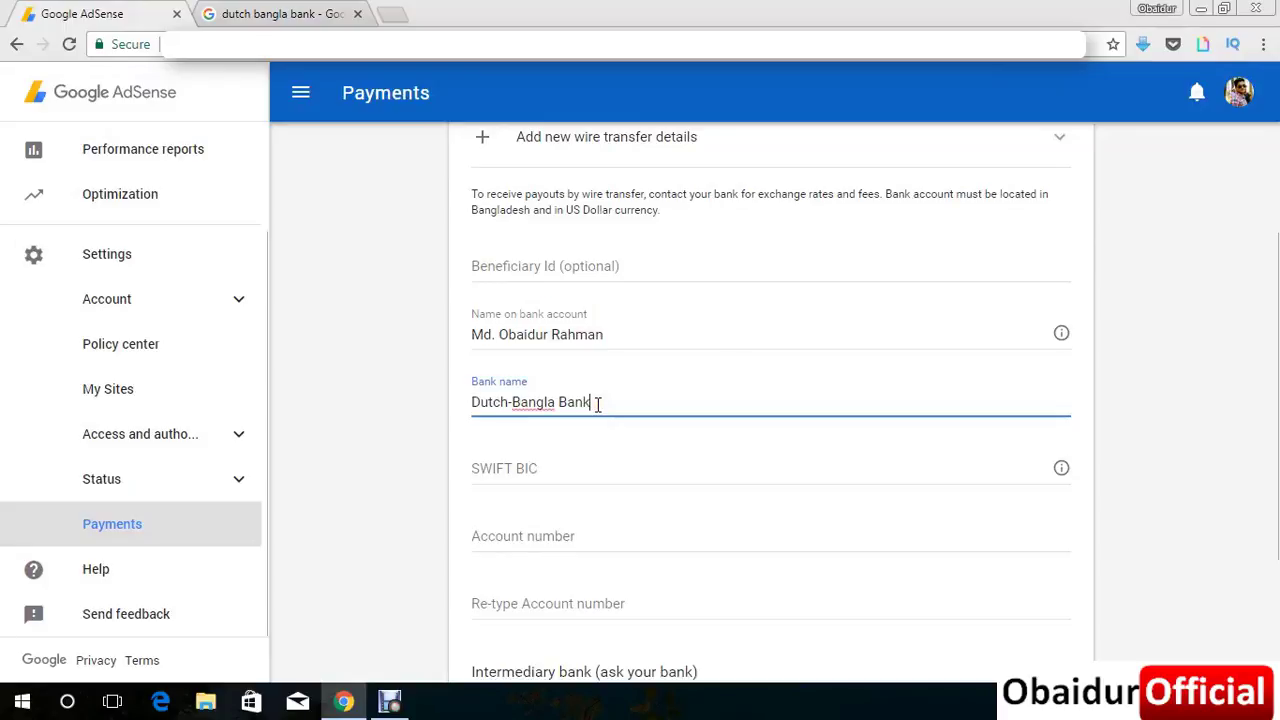
# Confirm the bank name entry and return to the dutch bangla bank search tab.
pyautogui.click(397, 363)
pyautogui.scroll(-1, 548, 470)
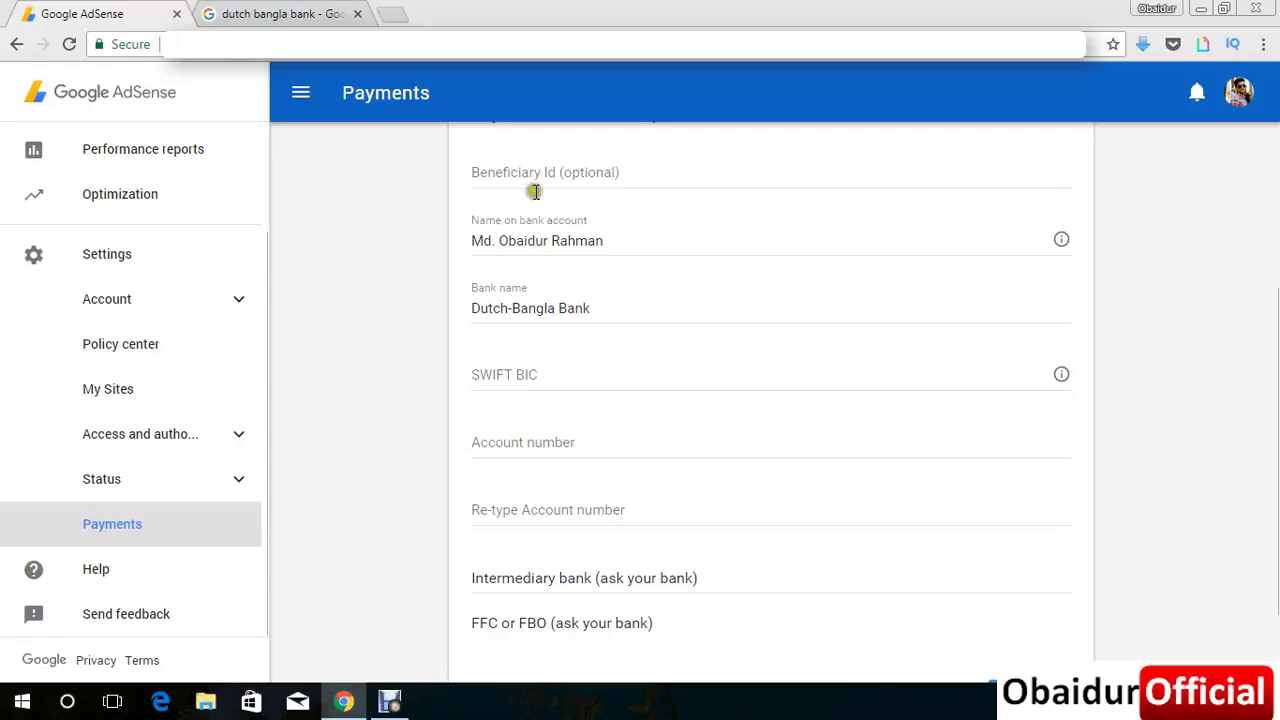
pyautogui.click(280, 13)
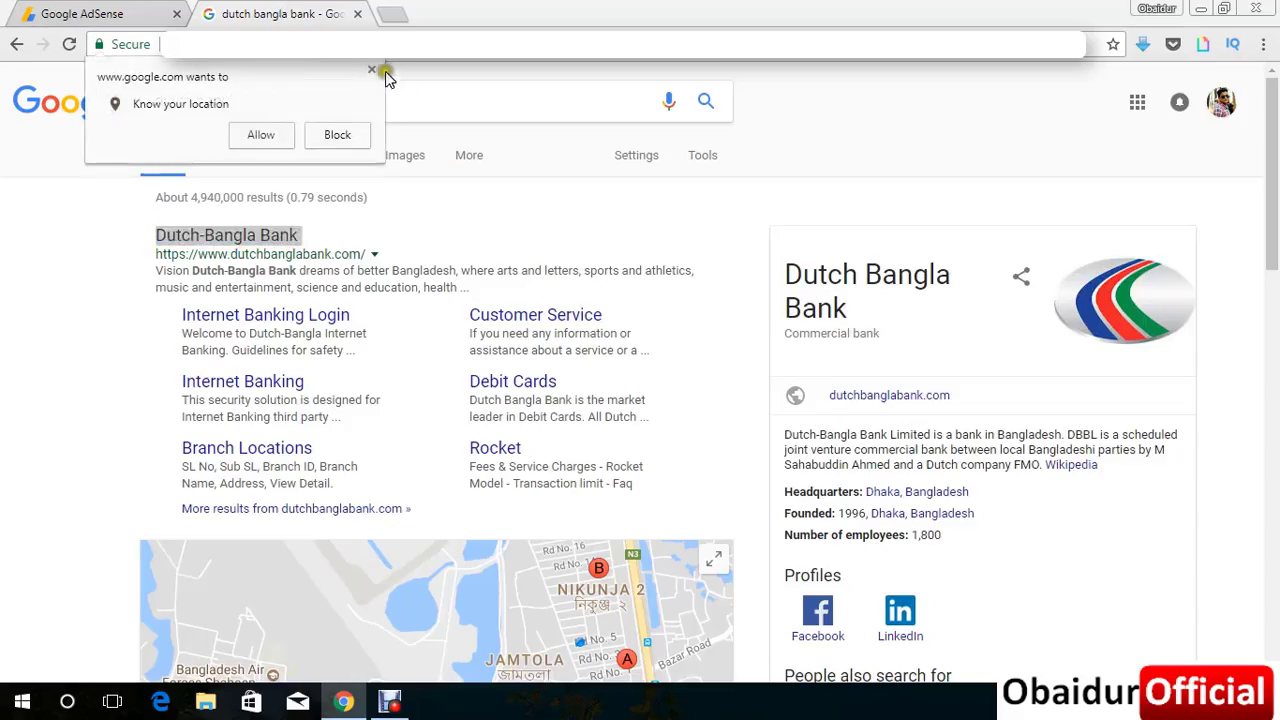
pyautogui.click(468, 90)
# In a fresh tab, search Google for 'dutch bangla bank uttara branch swift code'.
pyautogui.click(405, 13)
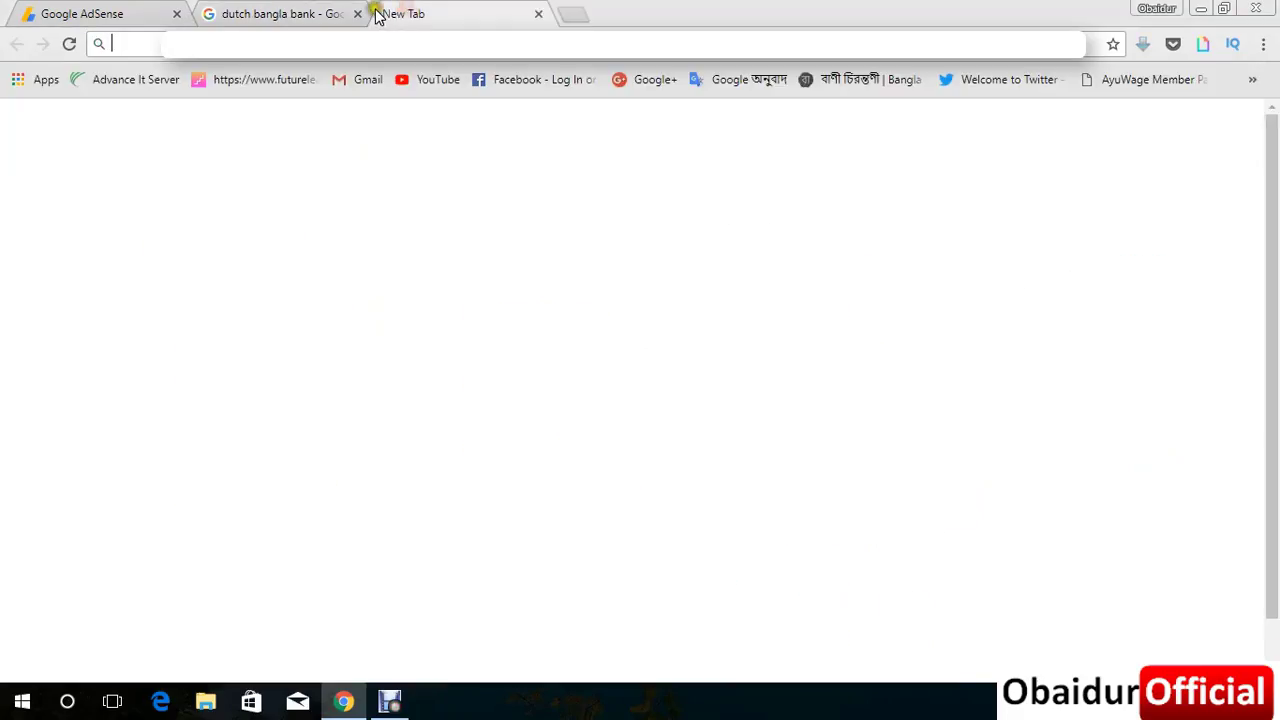
pyautogui.click(357, 13)
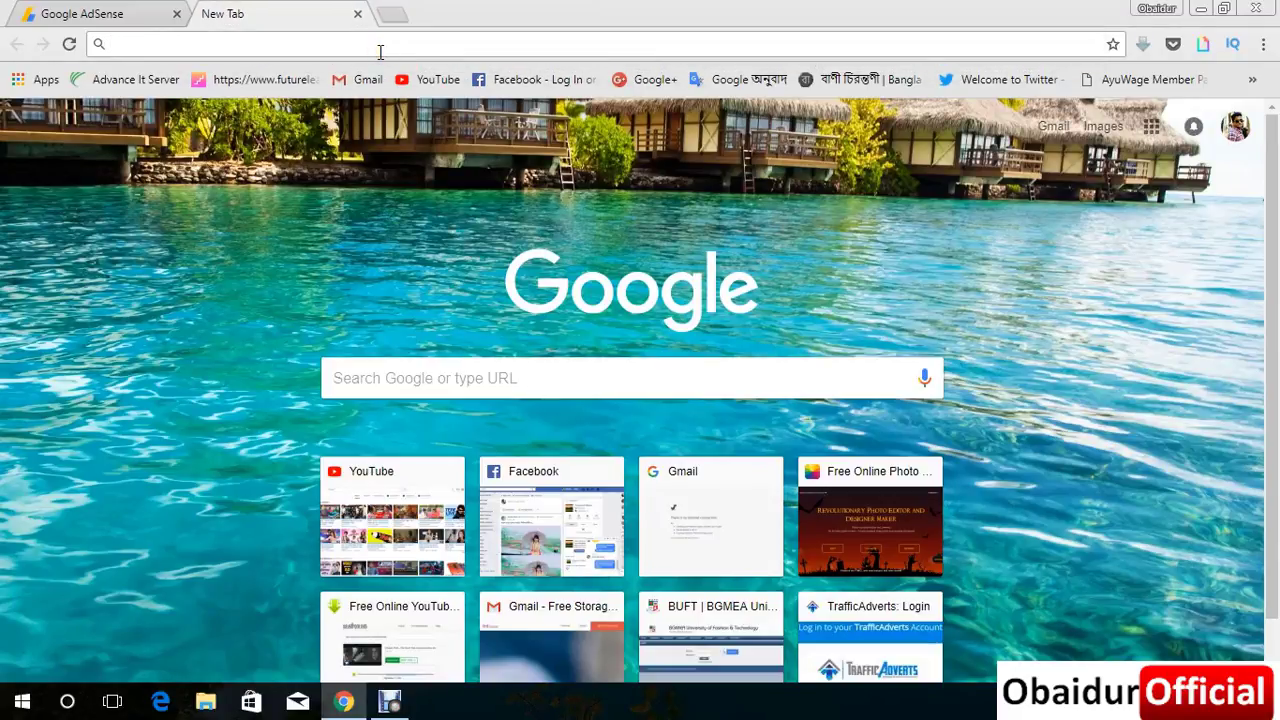
pyautogui.write('dutch bangla bank')
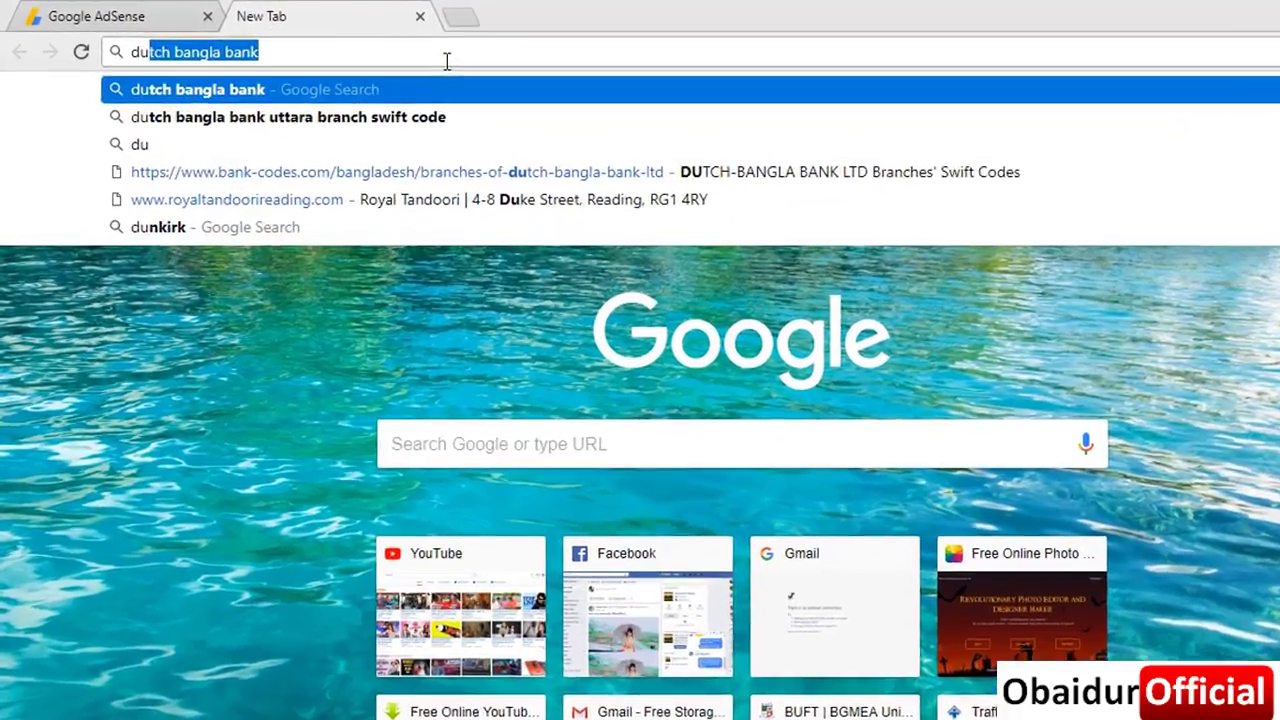
pyautogui.press('Right')
pyautogui.write('ut')
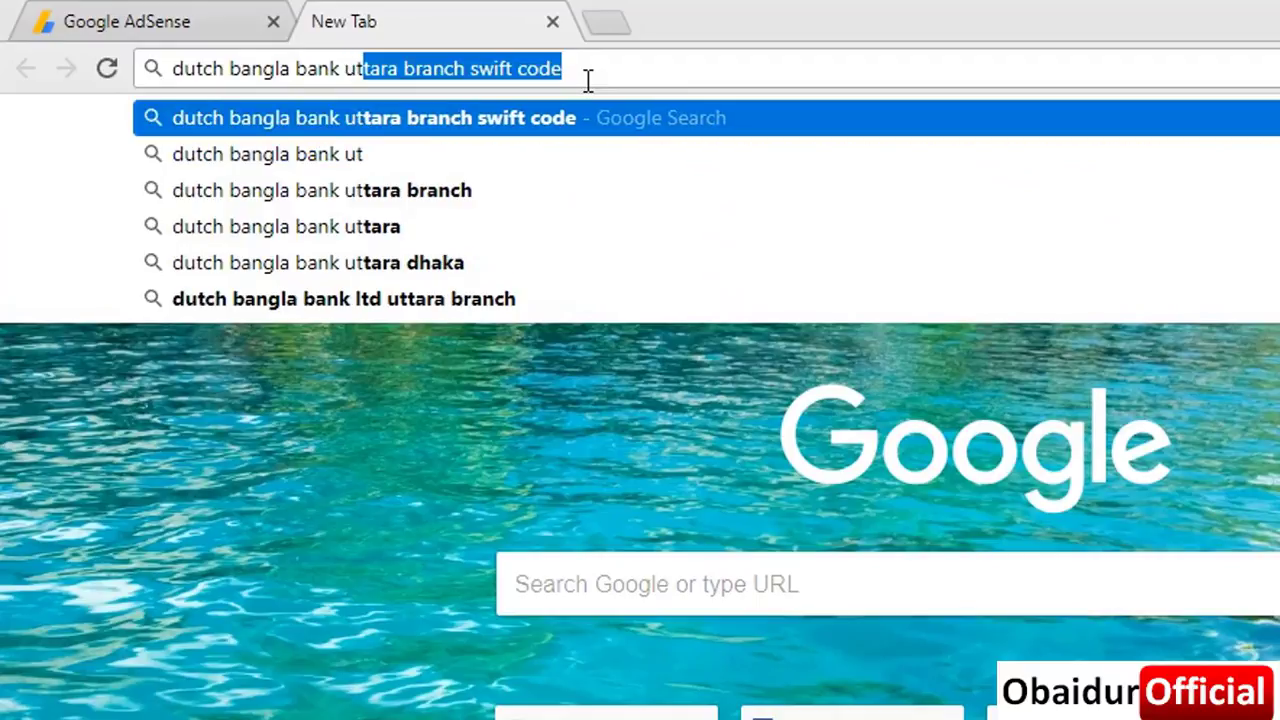
pyautogui.write('ta')
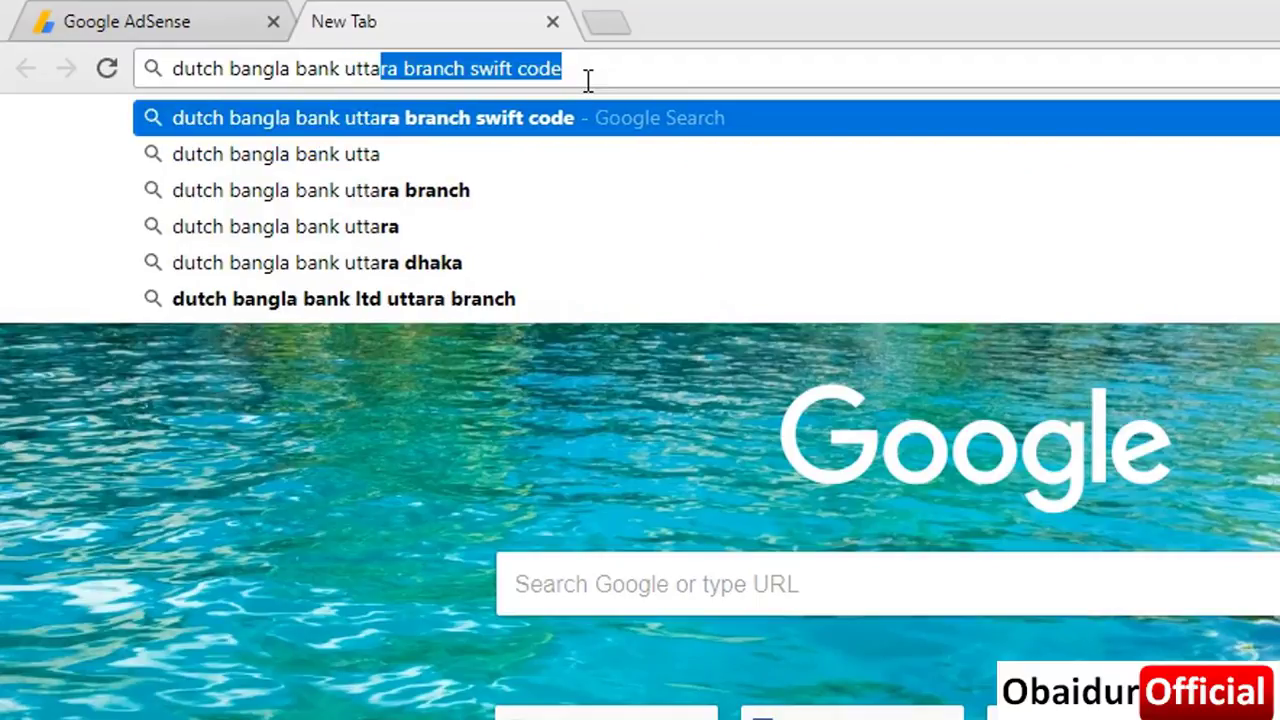
pyautogui.press('Right')
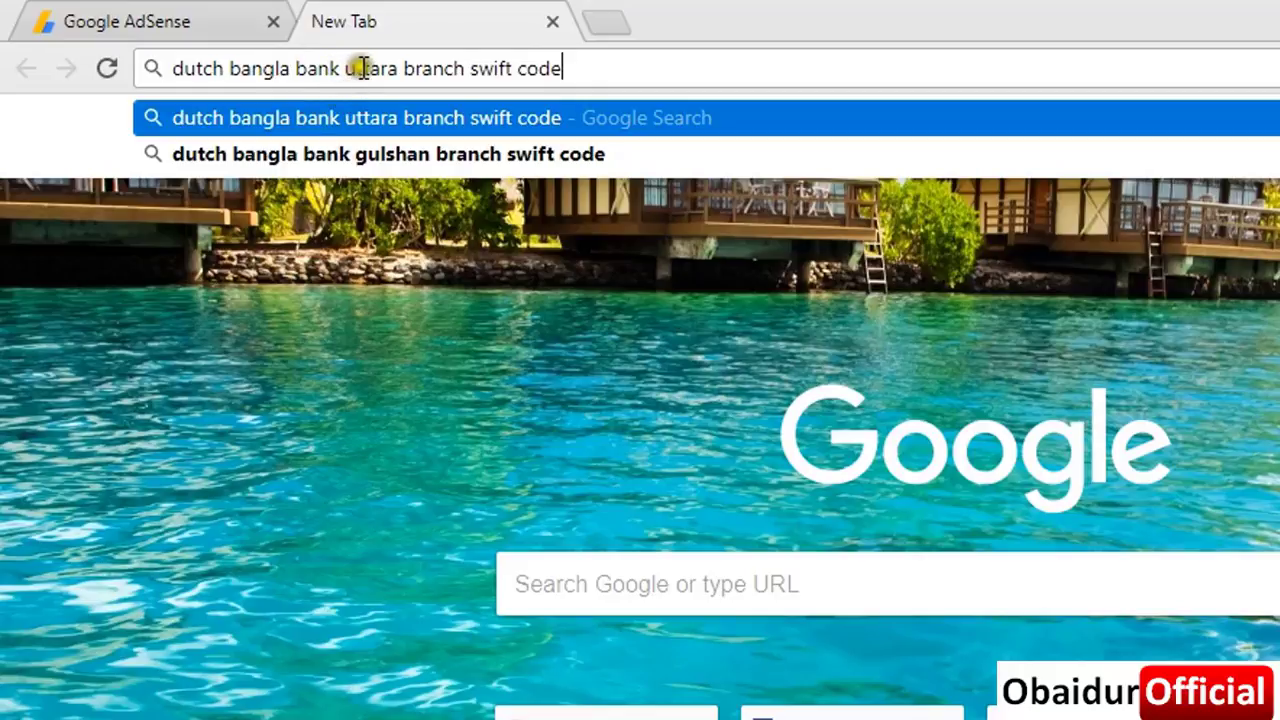
pyautogui.moveTo(343, 68); pyautogui.dragTo(403, 70)
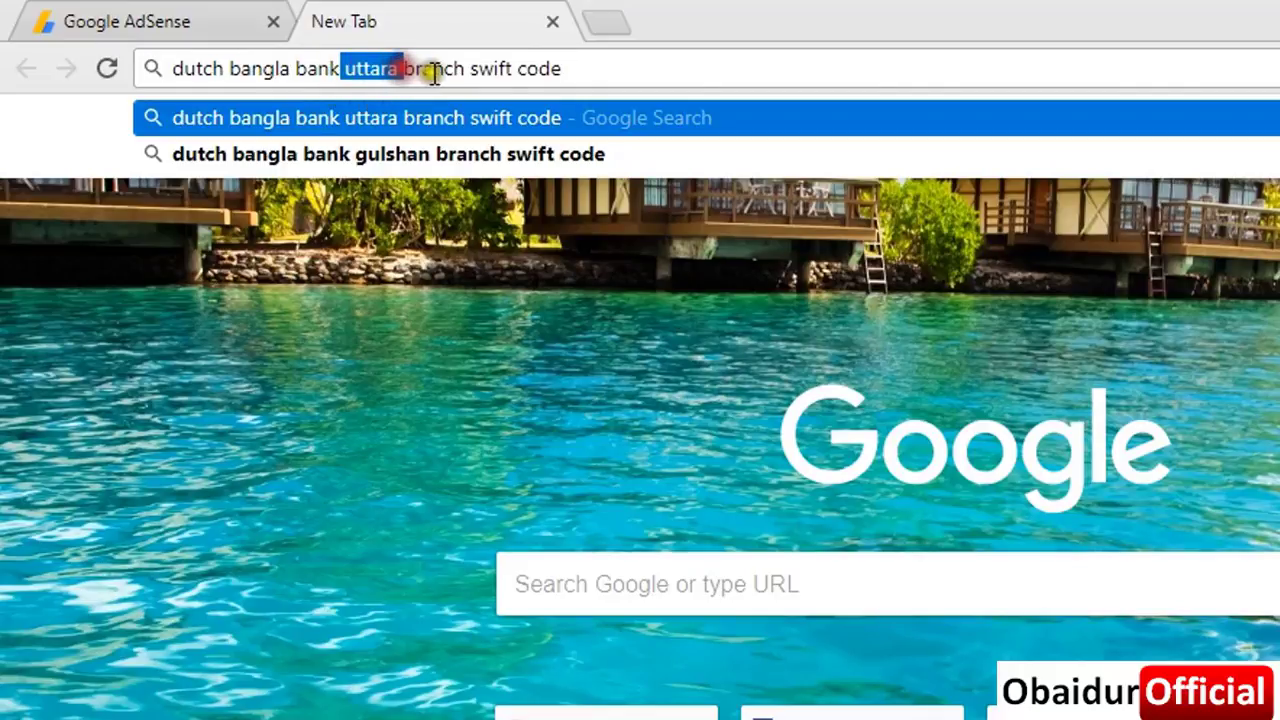
pyautogui.click(562, 69)
pyautogui.press('Return')
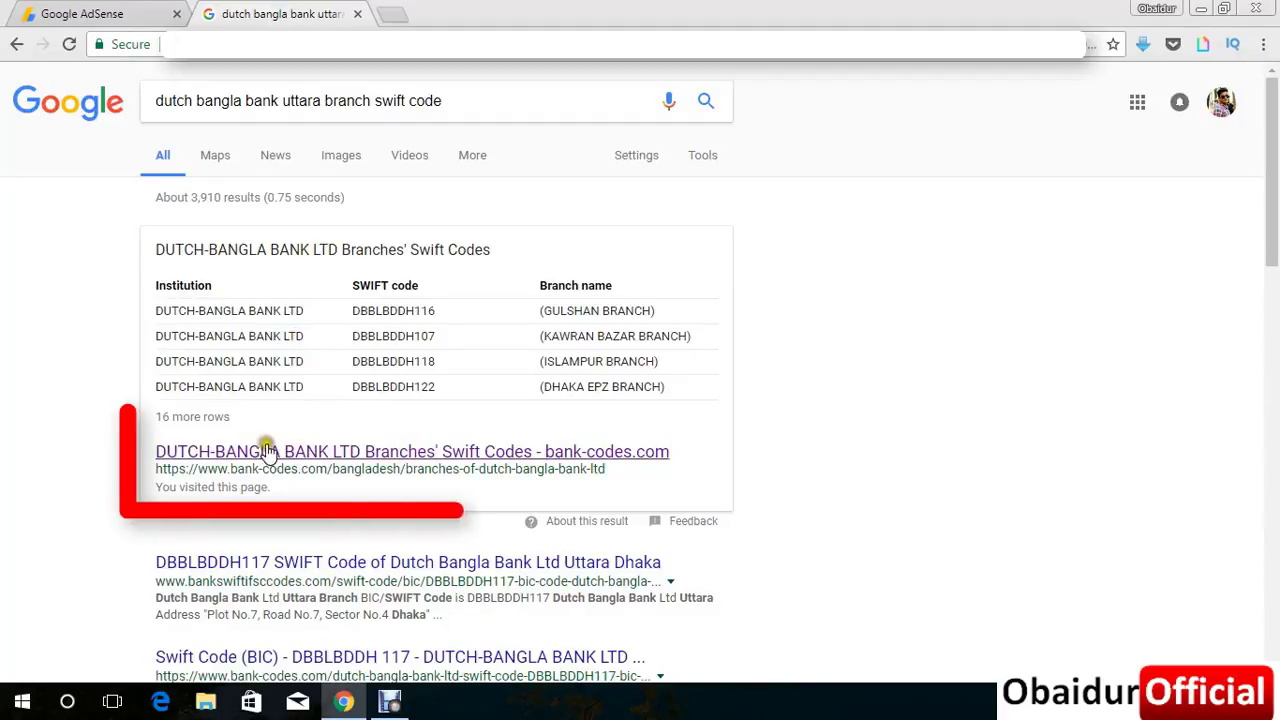
# Open the bank-codes.com Dutch-Bangla Bank list and select Uttara branch code DBBLBDDH117.
pyautogui.click(408, 453)
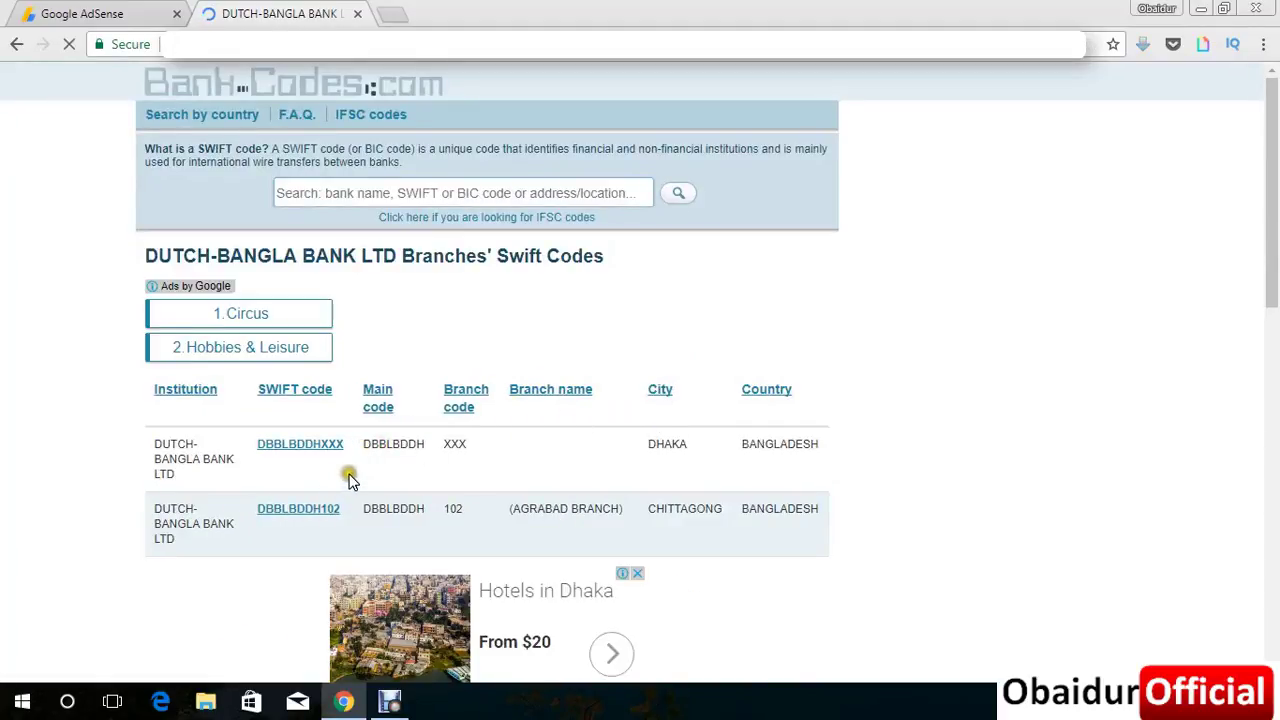
pyautogui.scroll(-2, 330, 490)
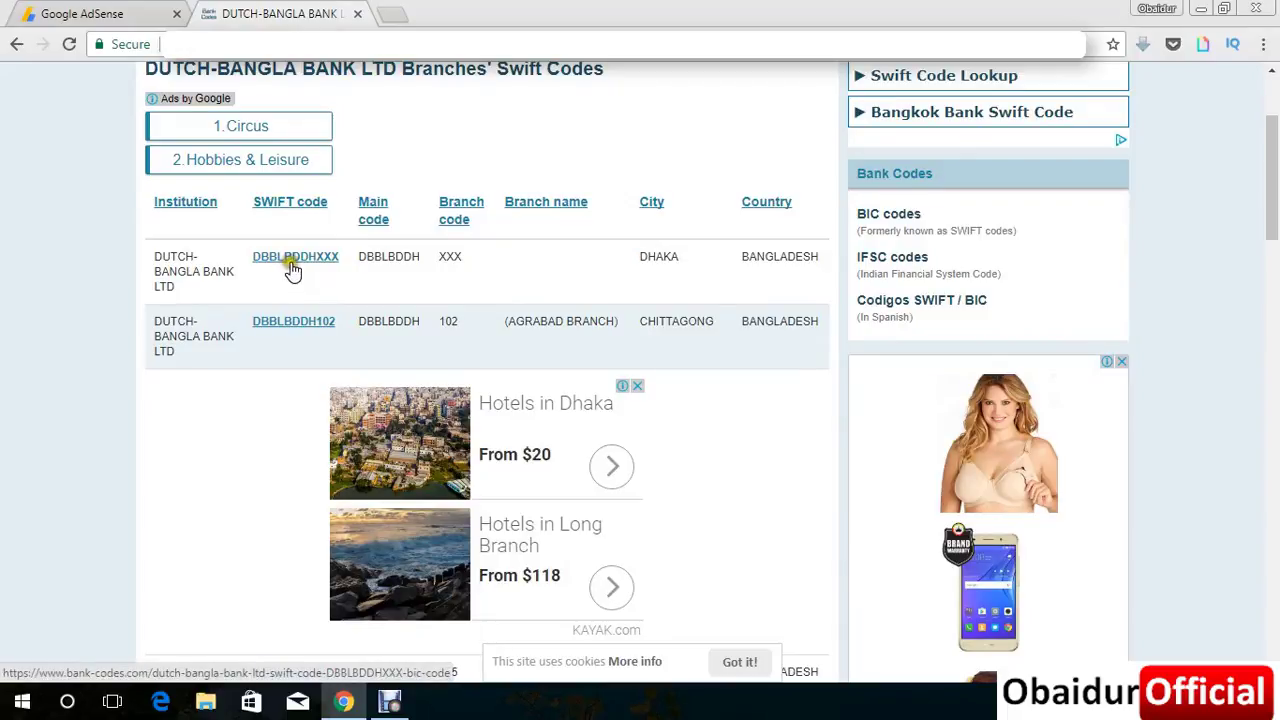
pyautogui.click(338, 262)
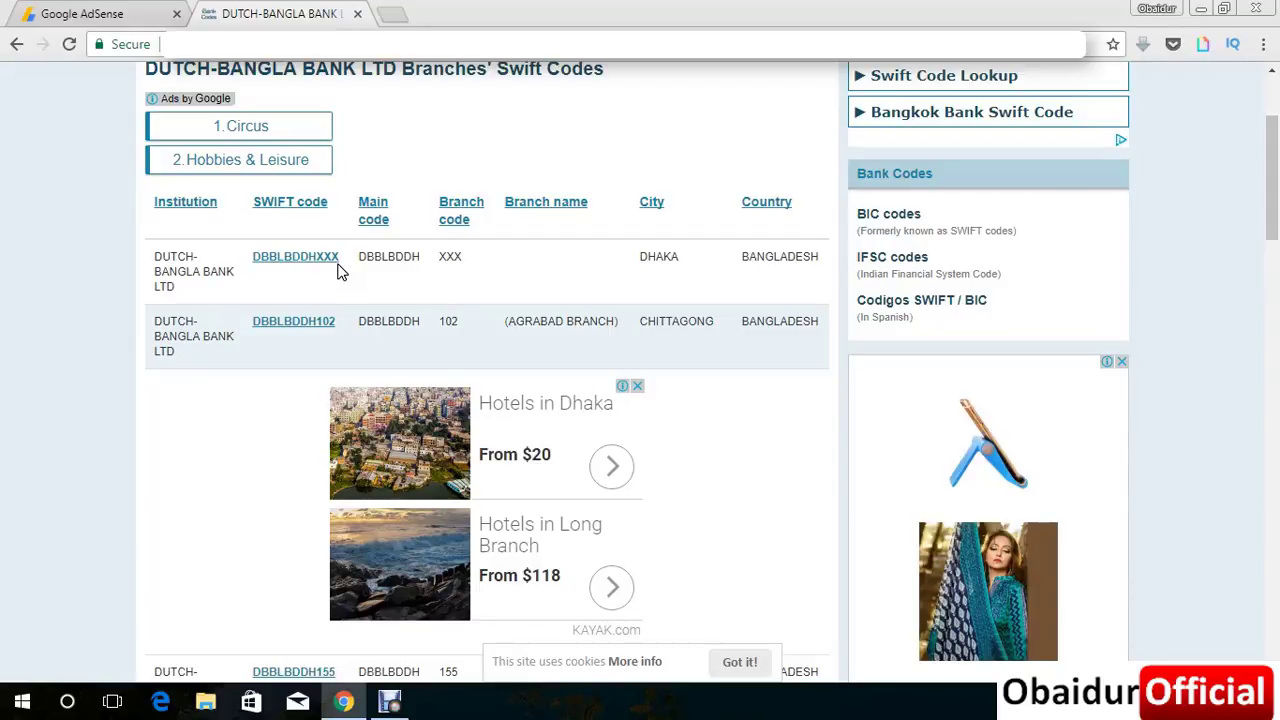
pyautogui.scroll(-3, 305, 308)
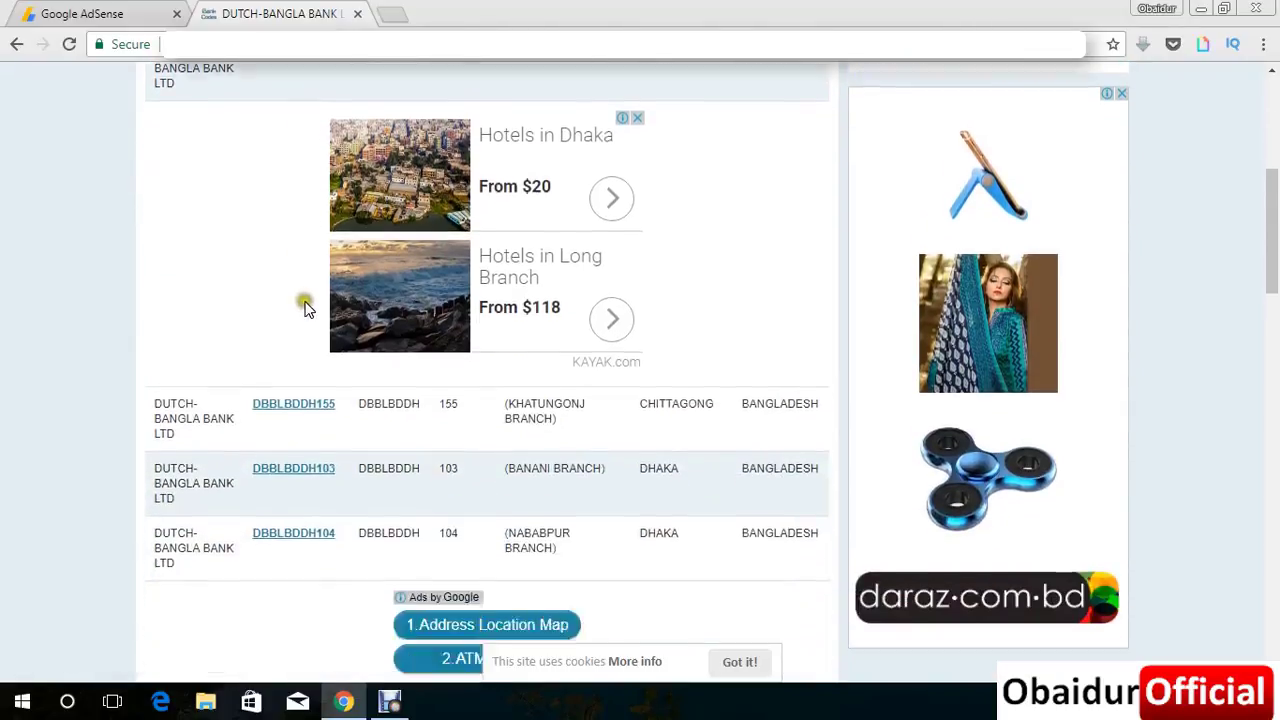
pyautogui.scroll(-4, 305, 308)
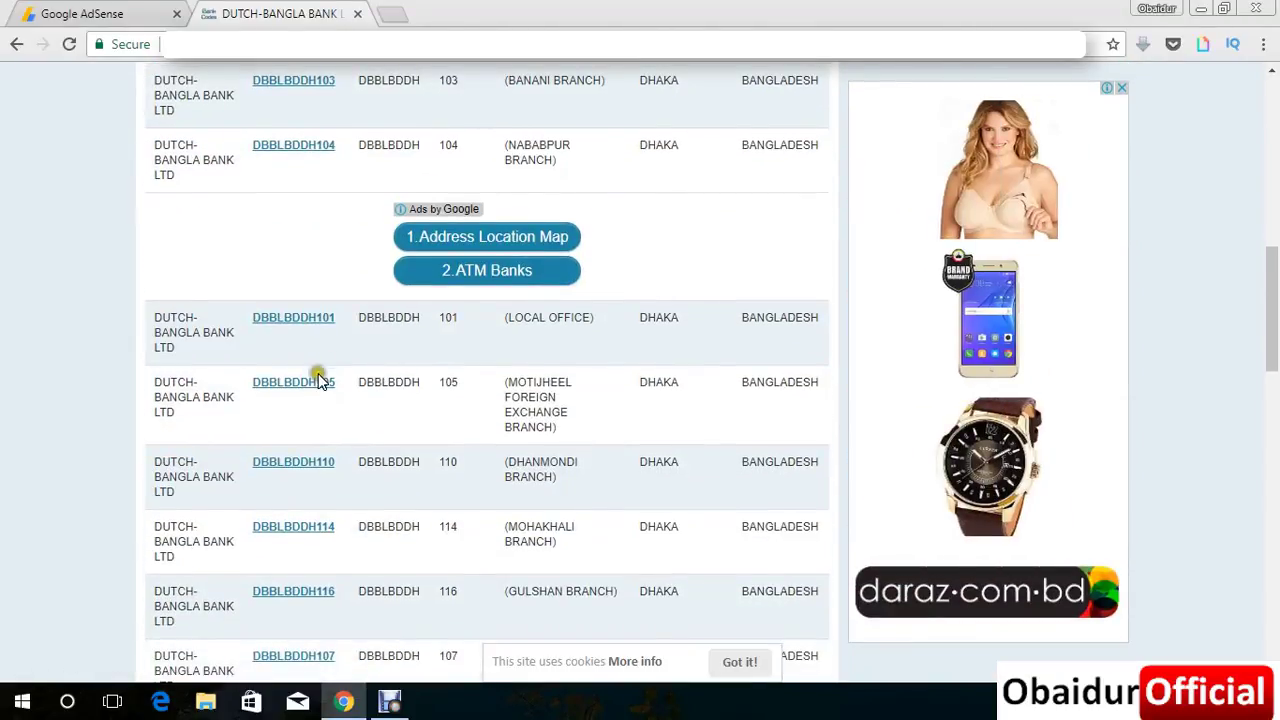
pyautogui.scroll(-1, 318, 378)
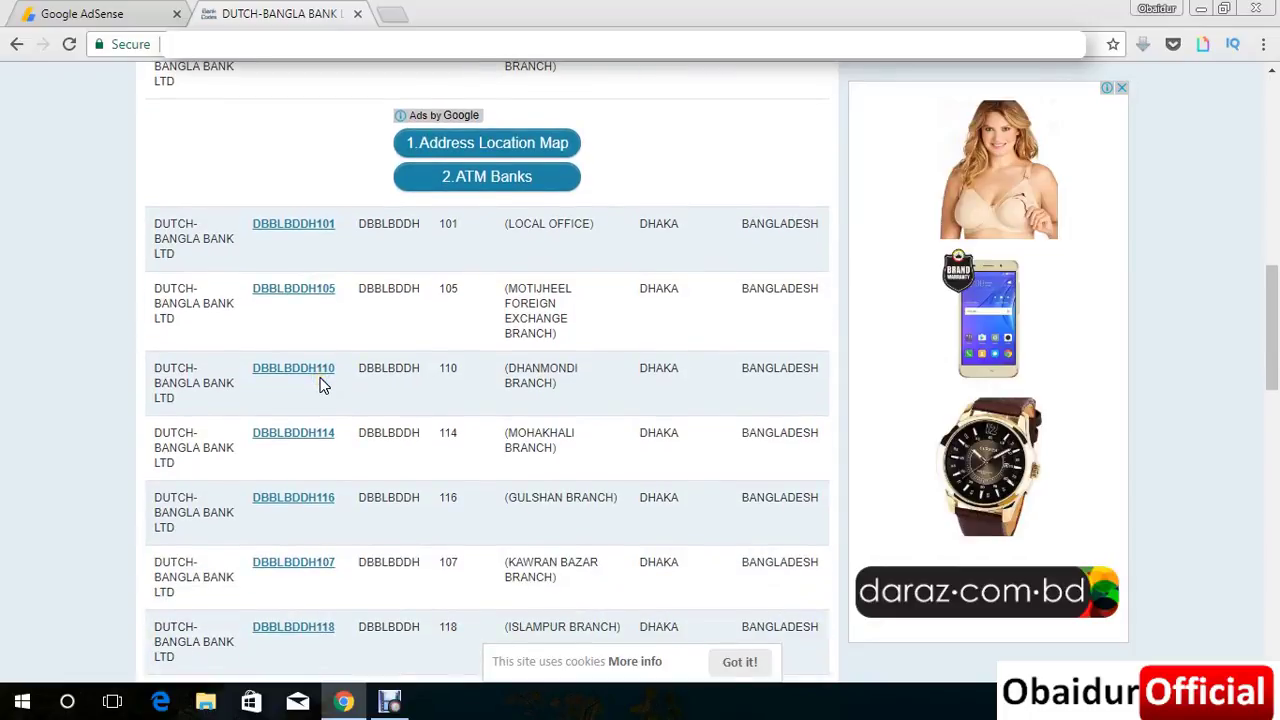
pyautogui.scroll(-1, 545, 410)
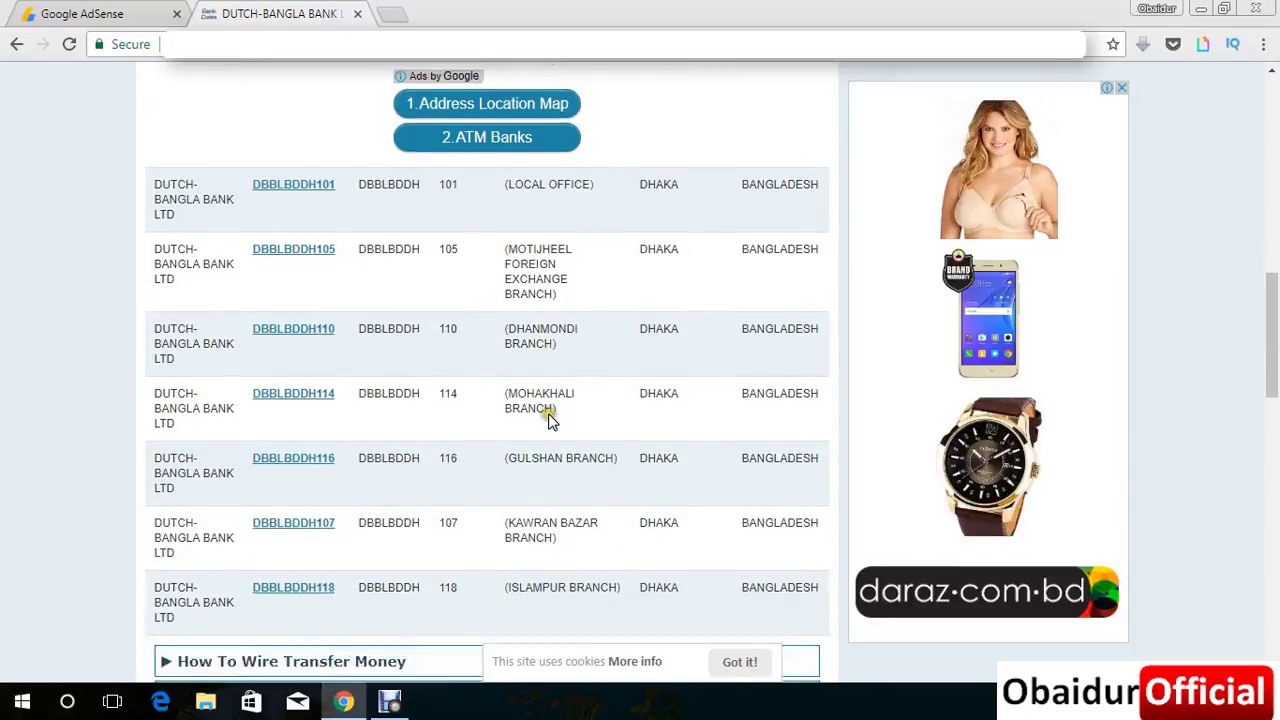
pyautogui.scroll(-4, 548, 420)
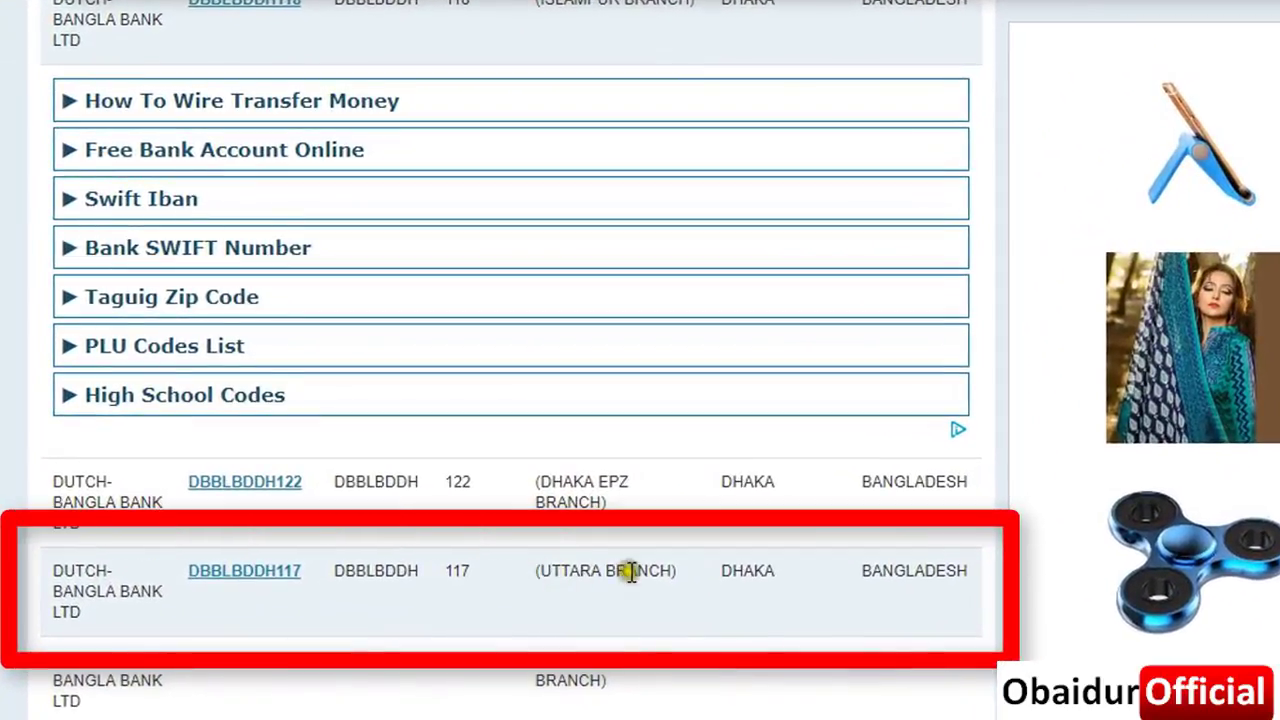
pyautogui.moveTo(184, 571); pyautogui.dragTo(308, 580)
pyautogui.hotkey('ctrl', 'c')
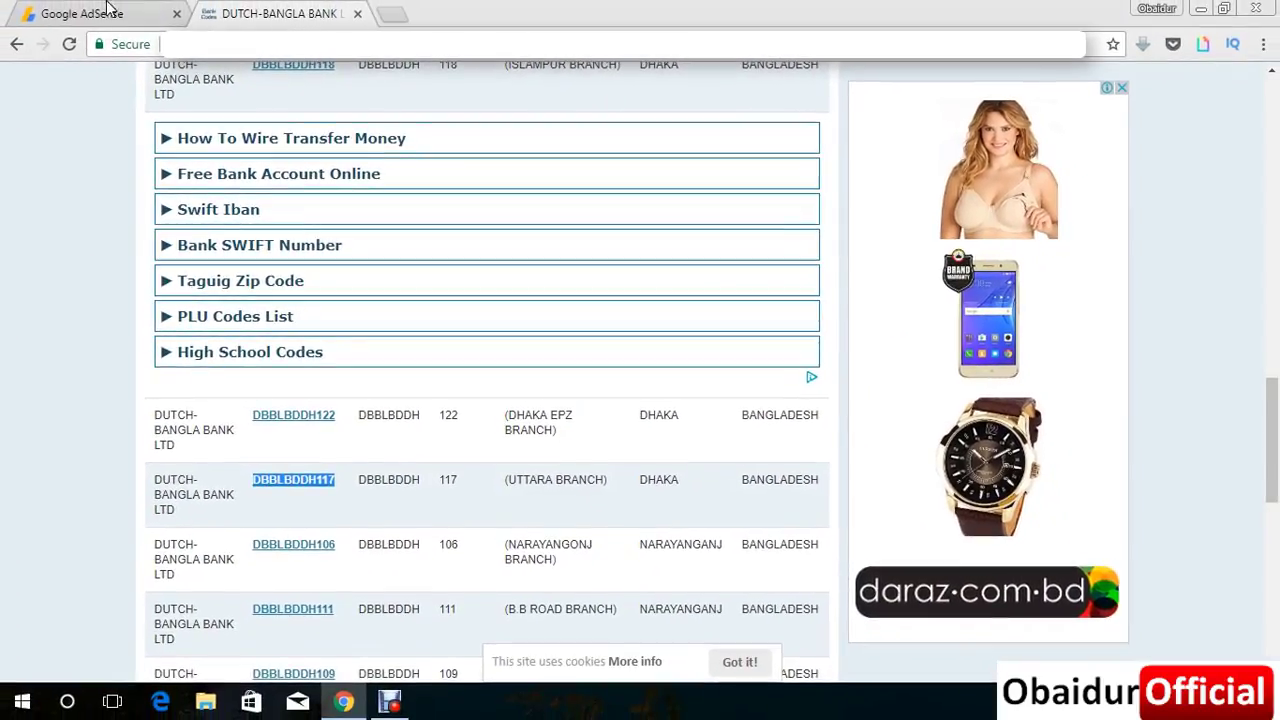
# Paste DBBLBDDH117 into the AdSense form's SWIFT BIC field.
pyautogui.click(80, 13)
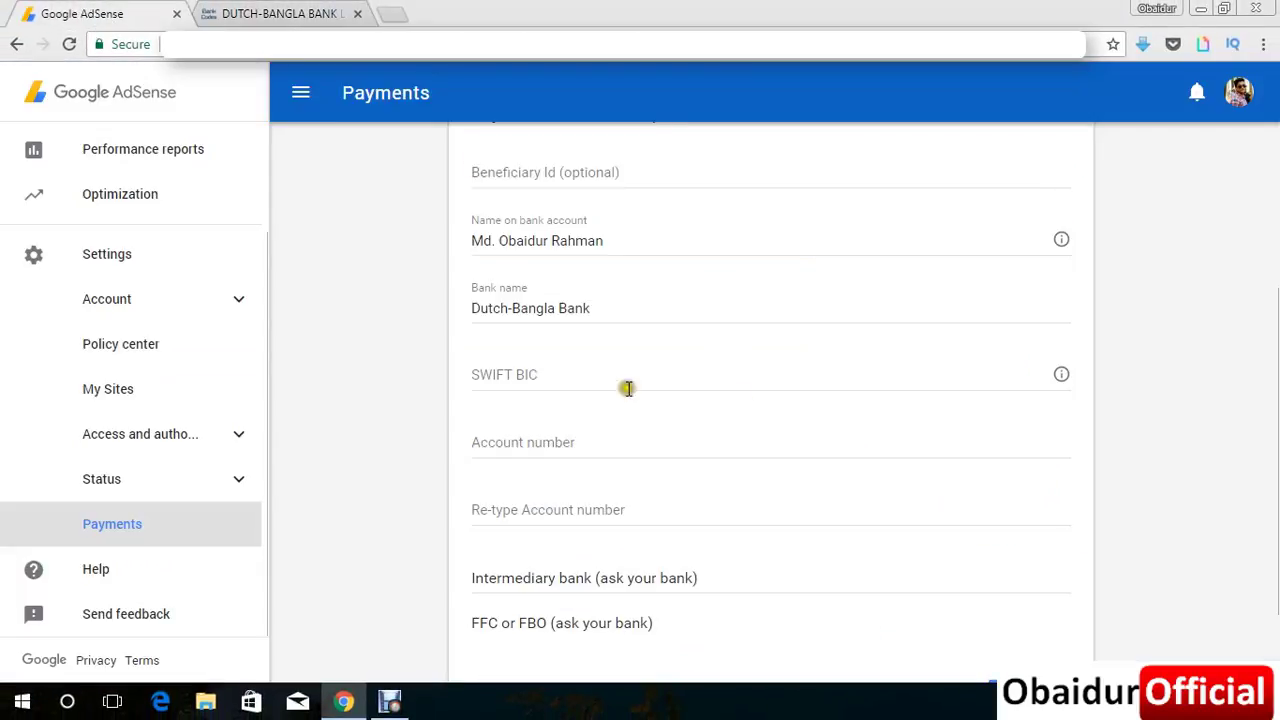
pyautogui.click(538, 370)
pyautogui.hotkey('ctrl', 'v')
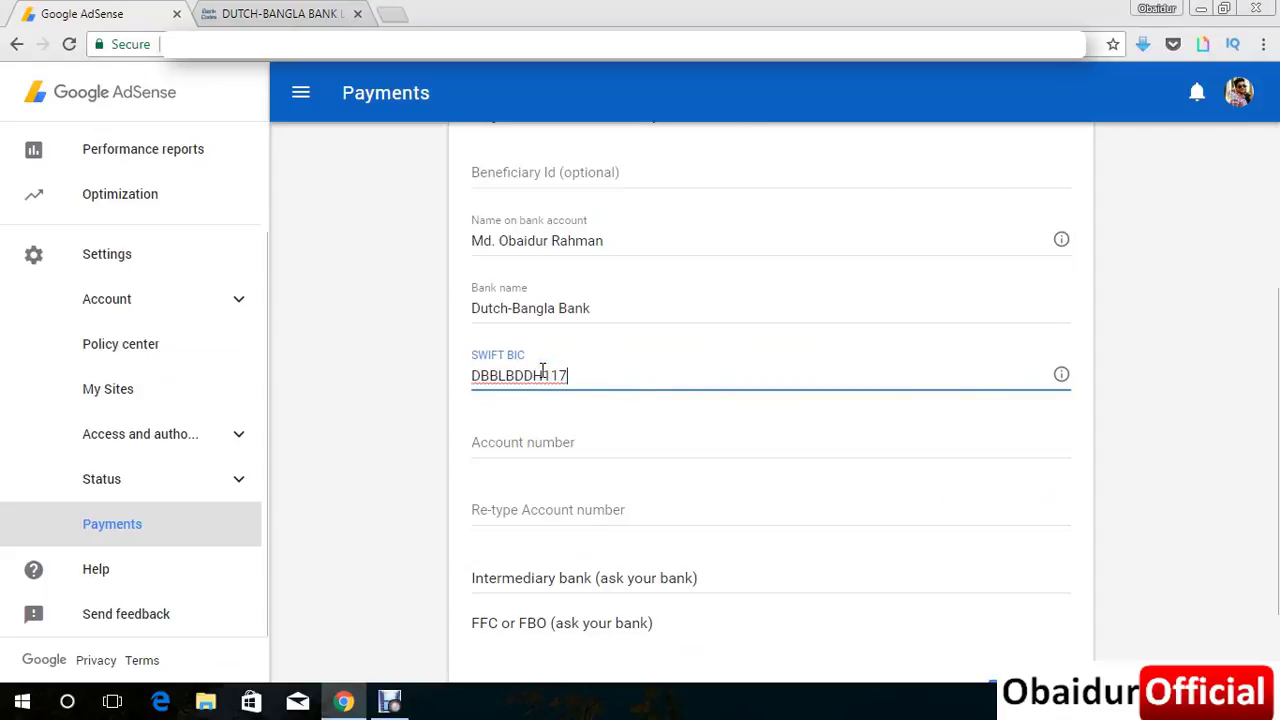
pyautogui.click(1118, 468)
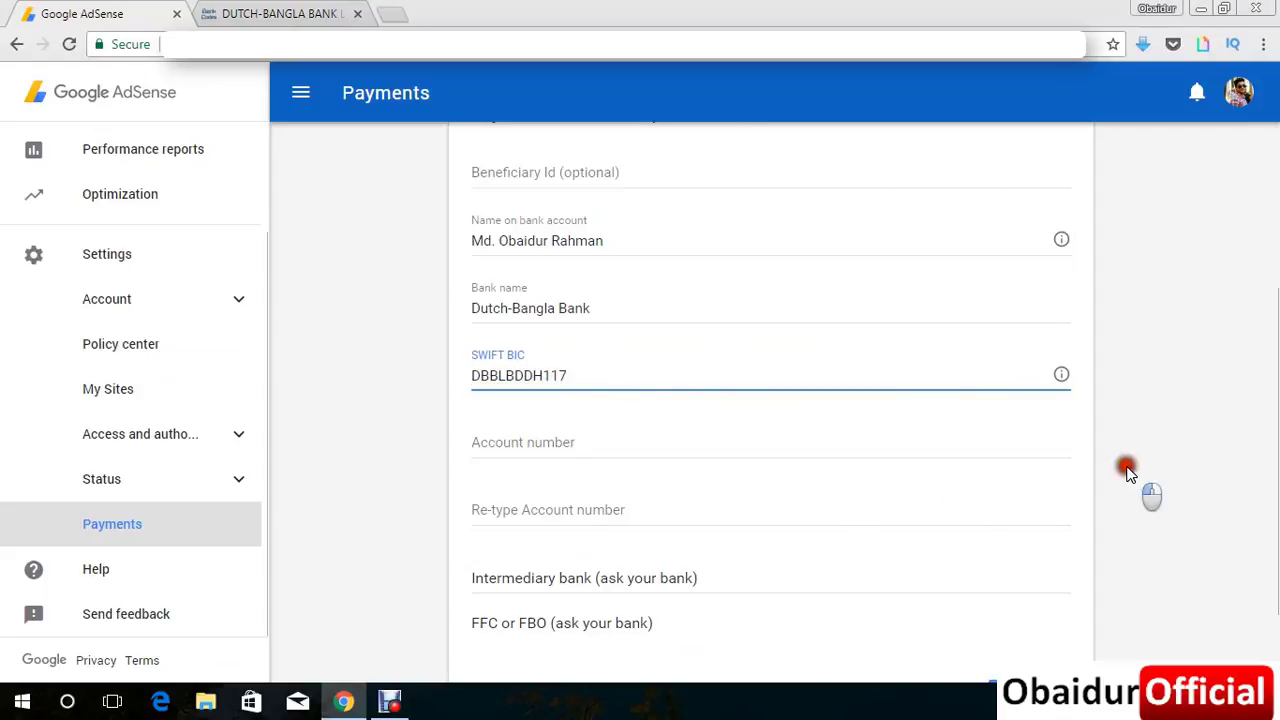
pyautogui.click(584, 449)
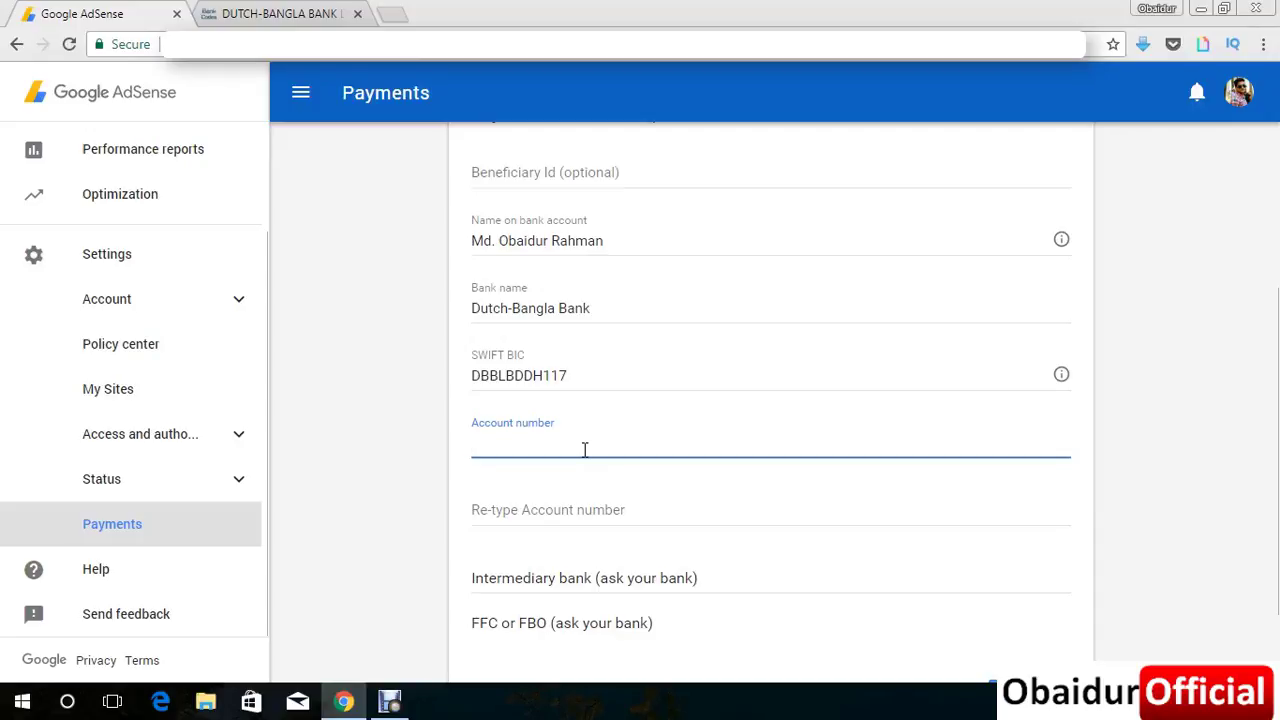
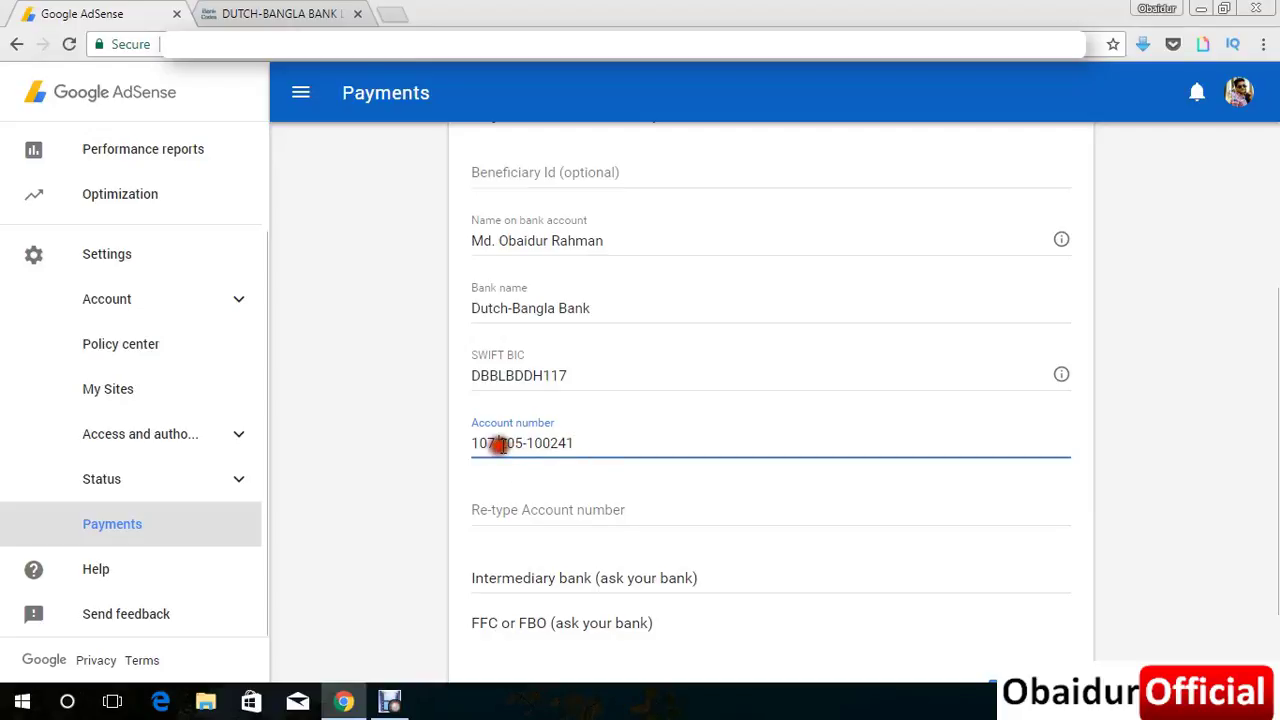
# Type the bank account number and remove its two dashes.
pyautogui.click(502, 447)
pyautogui.press('BackSpace')
pyautogui.click(522, 445)
pyautogui.press('BackSpace')
pyautogui.click(522, 445)
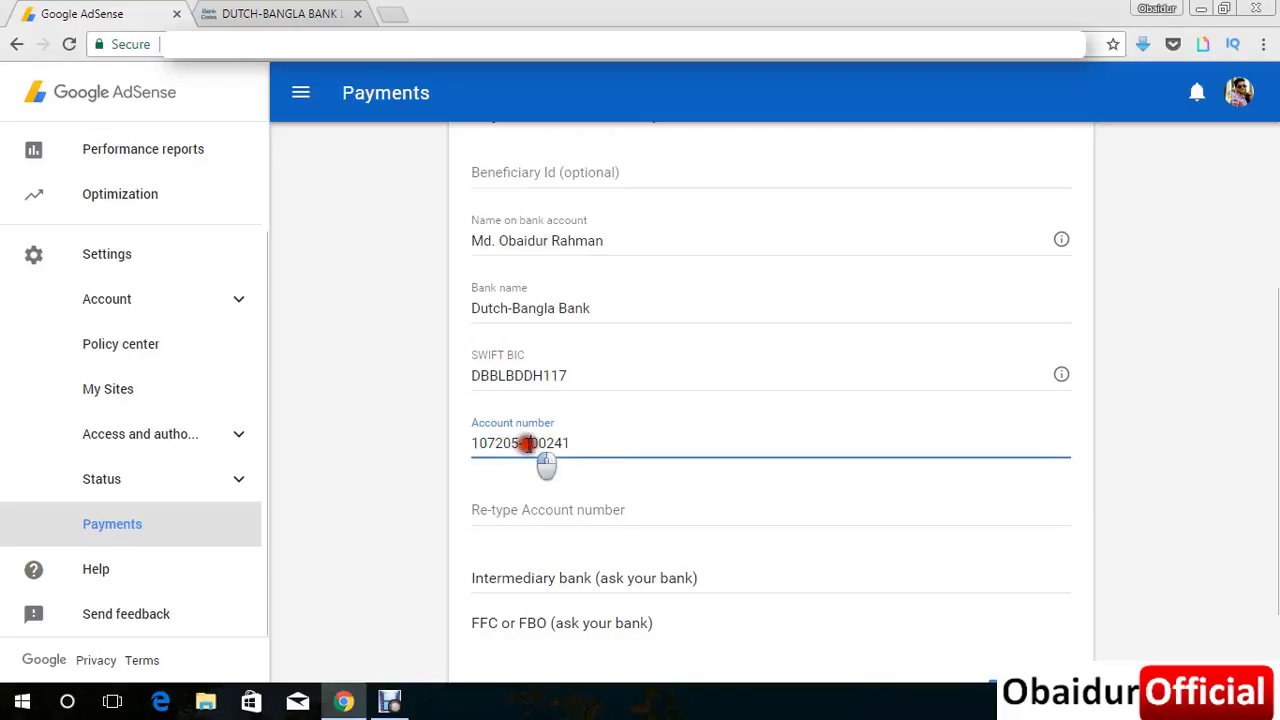
pyautogui.click(524, 445)
# Copy the account number into the Re-type Account number field.
pyautogui.moveTo(566, 444); pyautogui.dragTo(444, 452)
pyautogui.hotkey('ctrl', 'c')
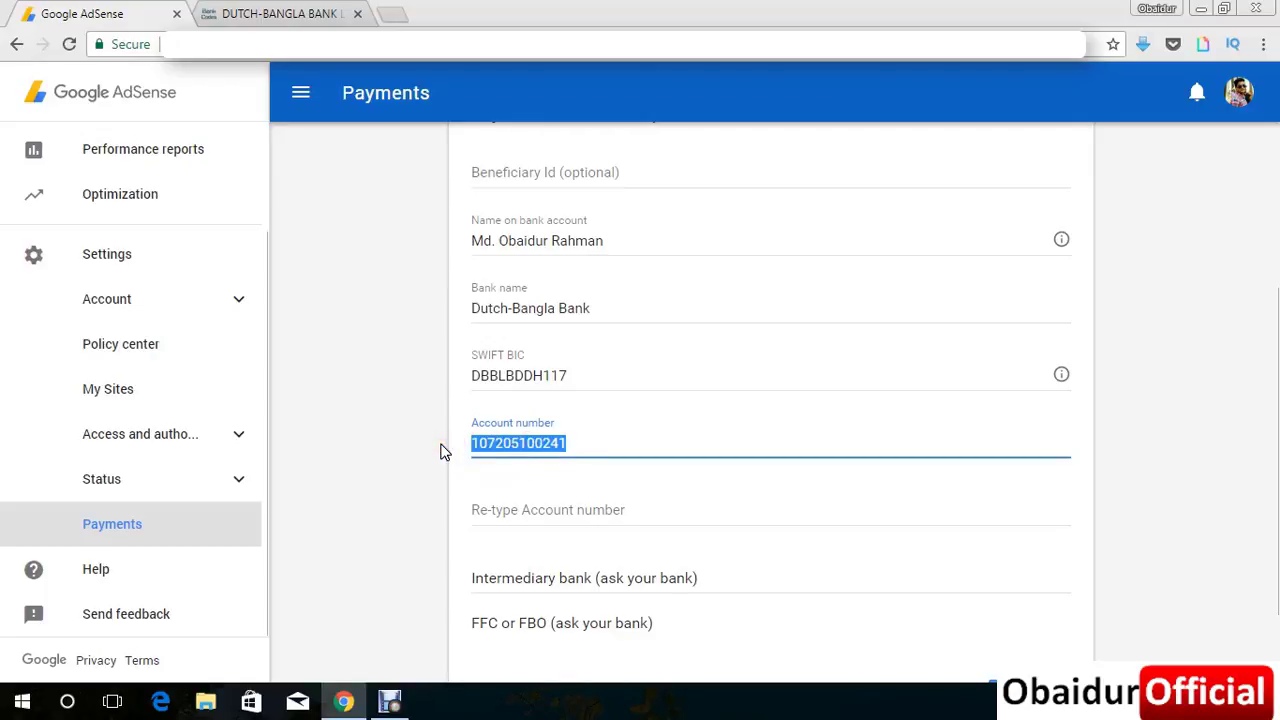
pyautogui.click(574, 508)
pyautogui.hotkey('ctrl', 'v')
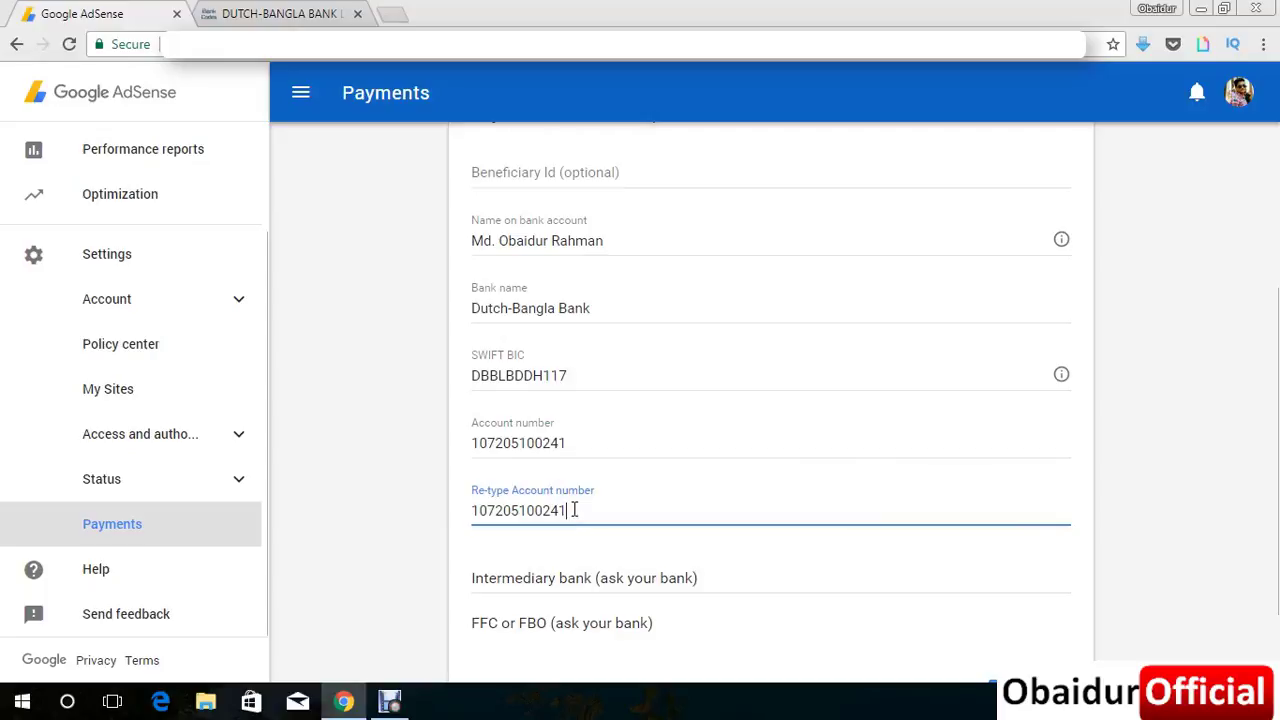
pyautogui.click(369, 433)
pyautogui.scroll(-1, 574, 531)
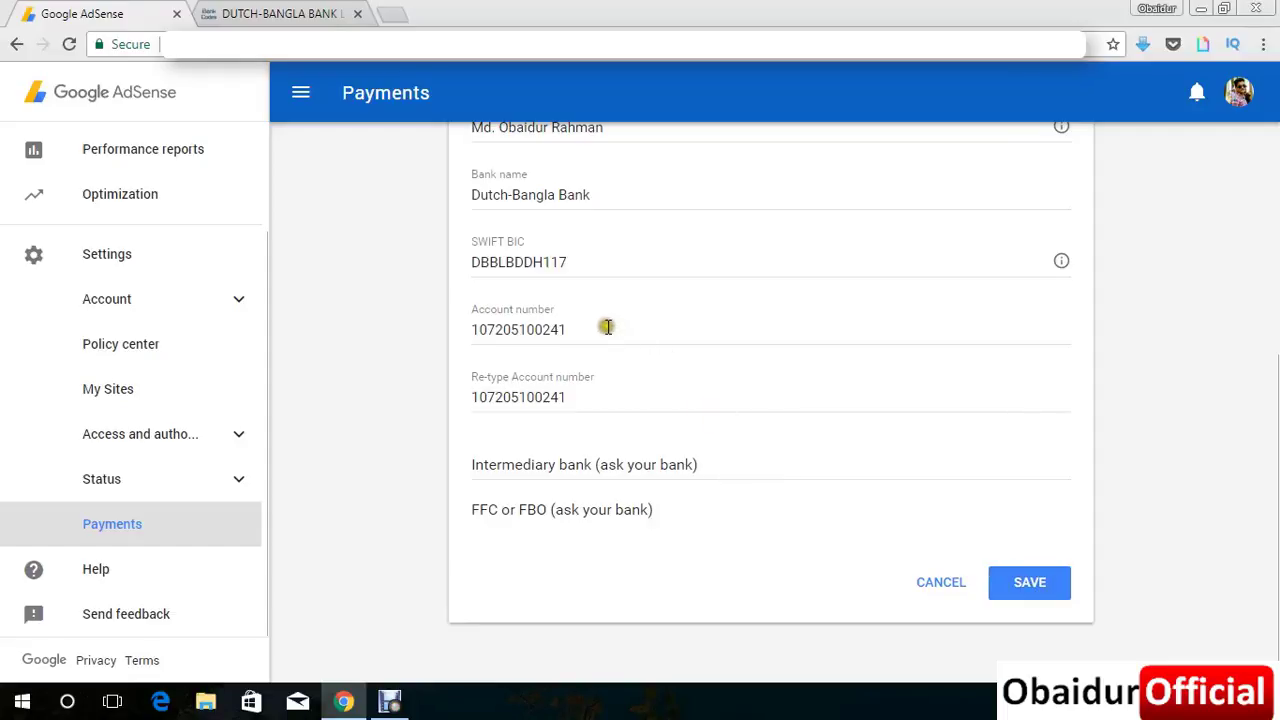
# Save the wire-transfer bank details with SWIFT BIC DBBLBDDH117 and the matching account number.
pyautogui.click(586, 324)
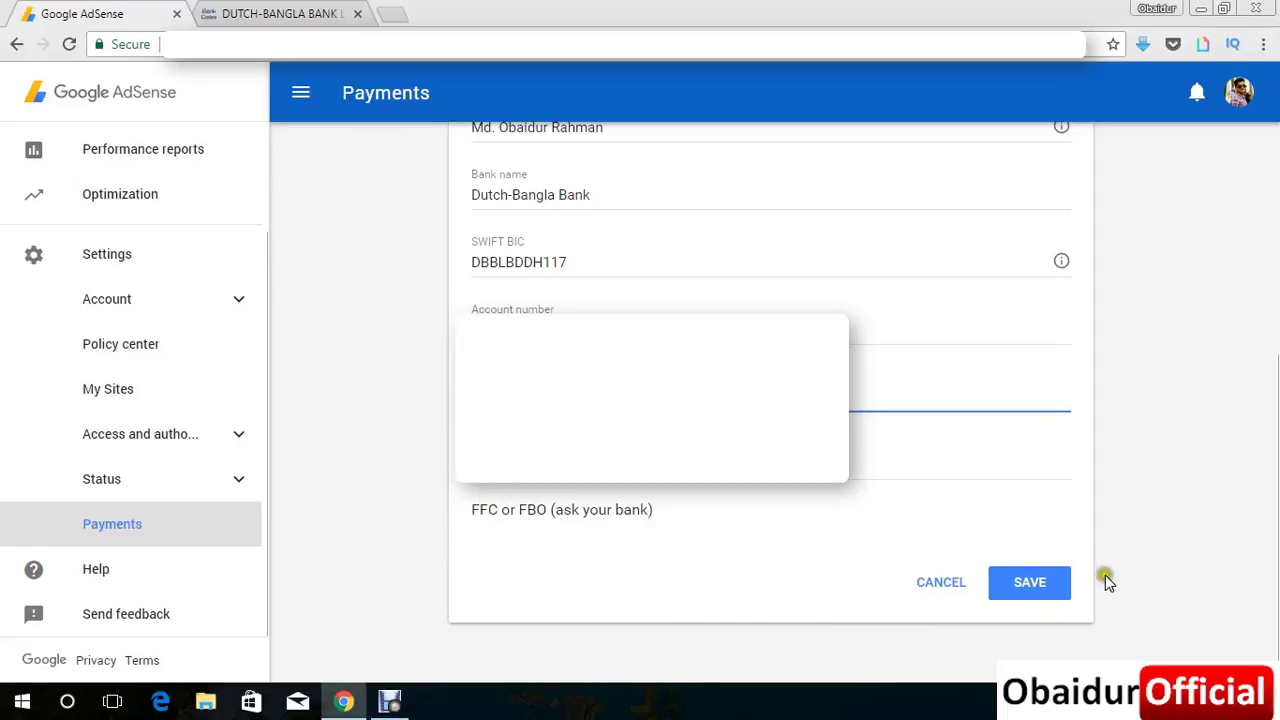
pyautogui.click(1030, 583)
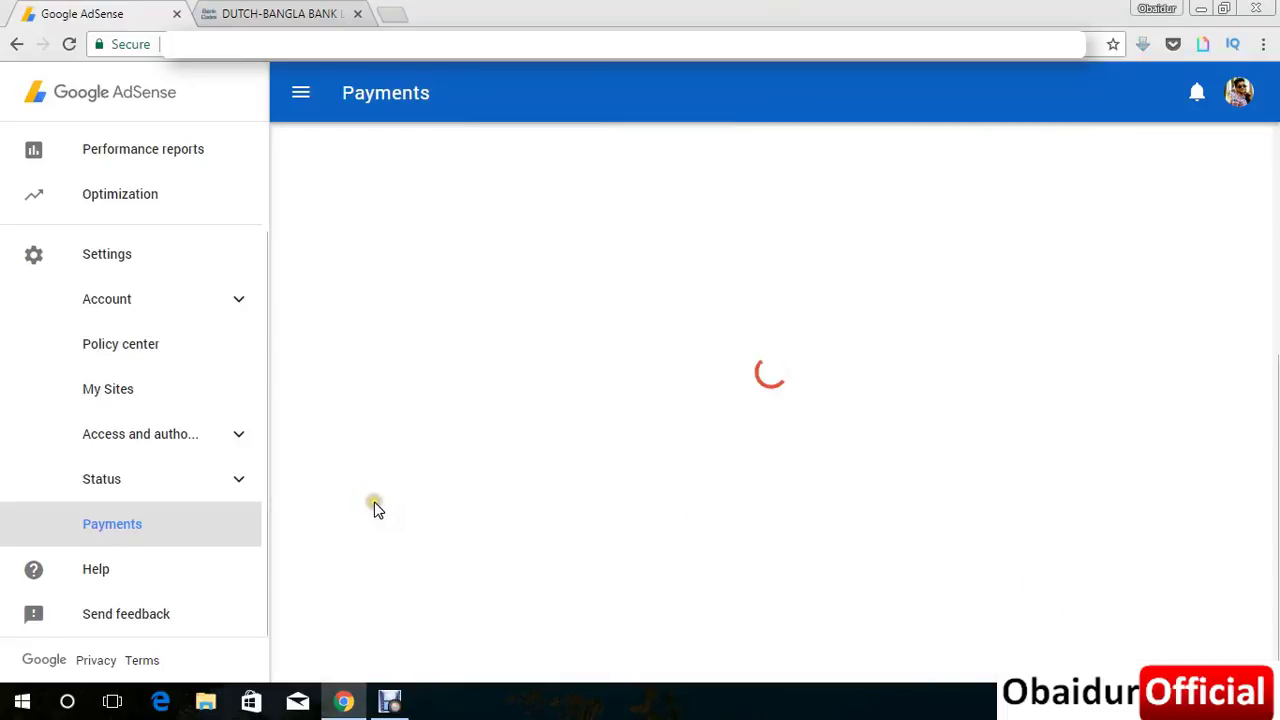